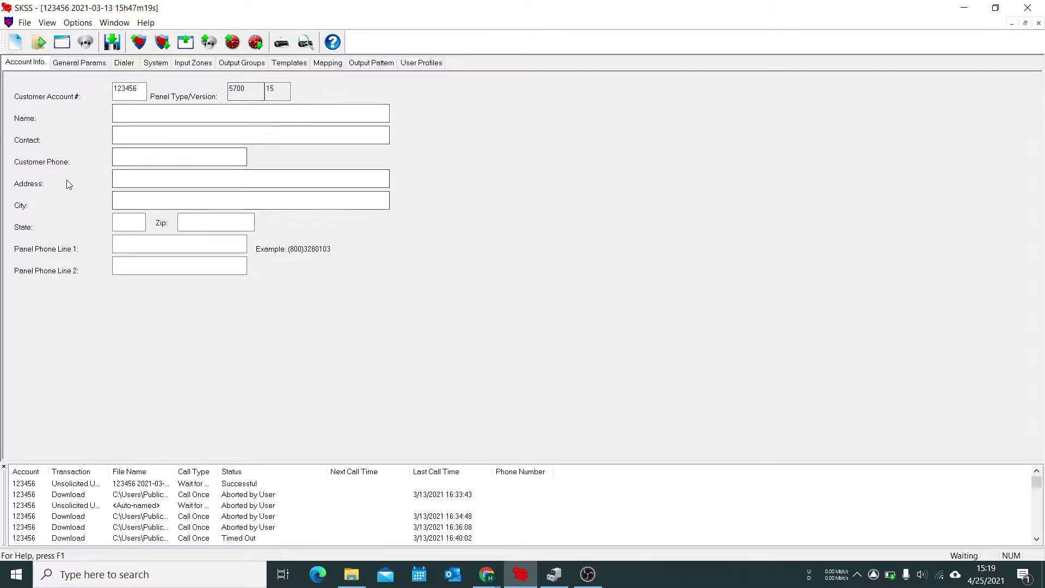
- Review the Test Smoke, Test CO and Test Weather points in the system's point list, including Test Smoke's accessory options
left_click(158, 65)
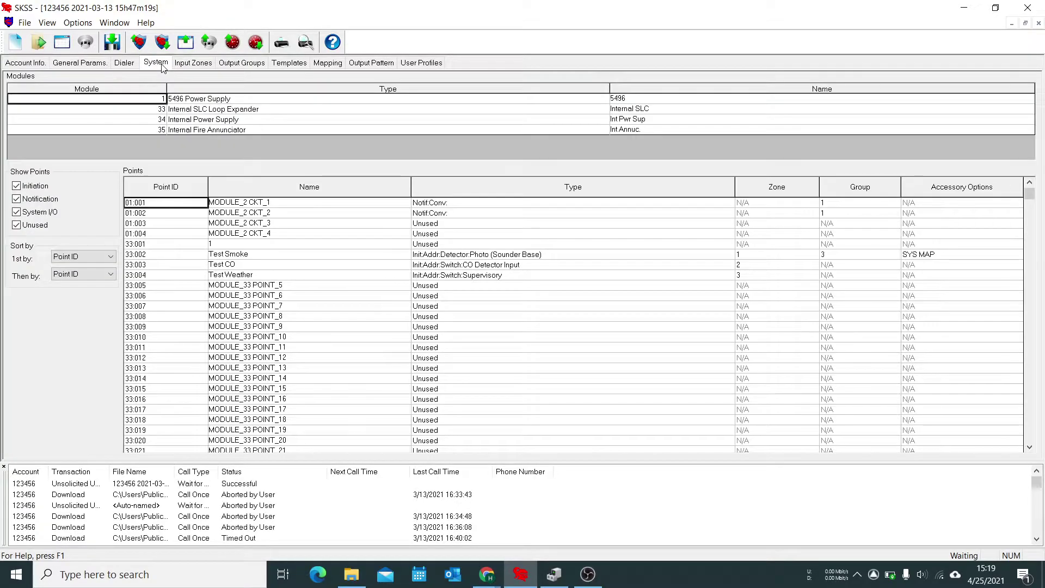
left_click(232, 255)
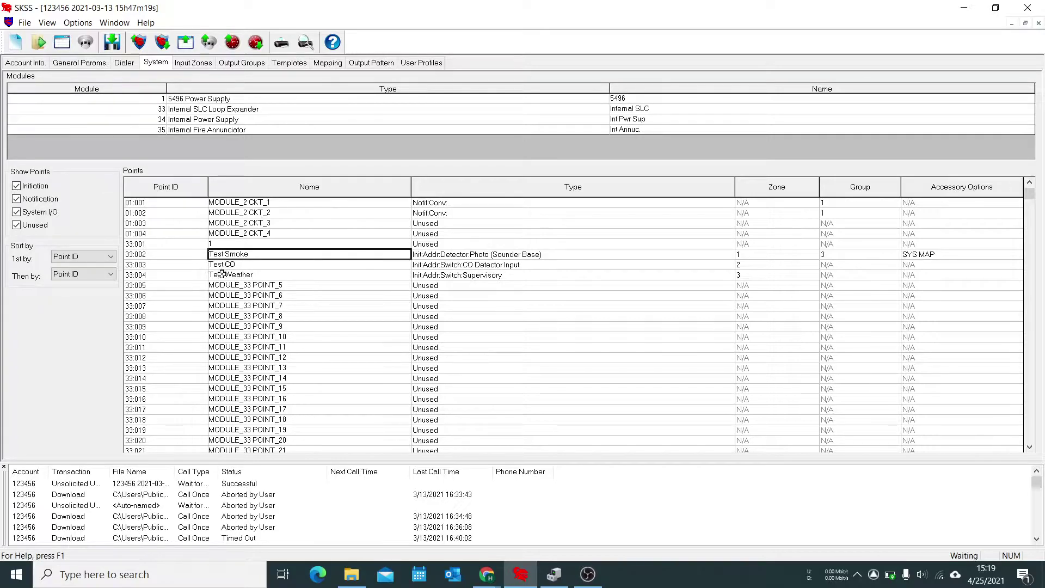
left_click(321, 267)
left_click(316, 276)
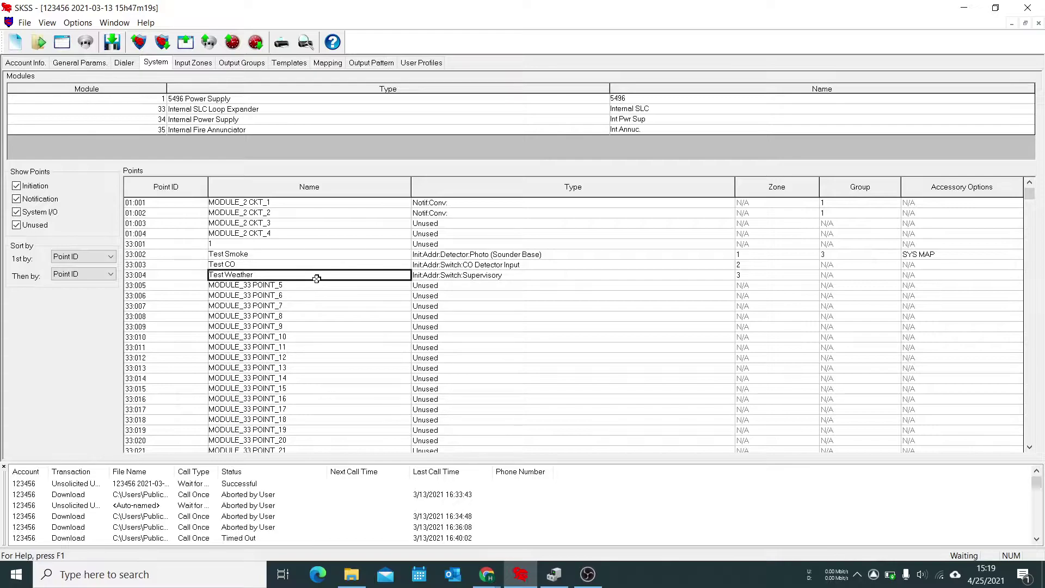
left_click(915, 255)
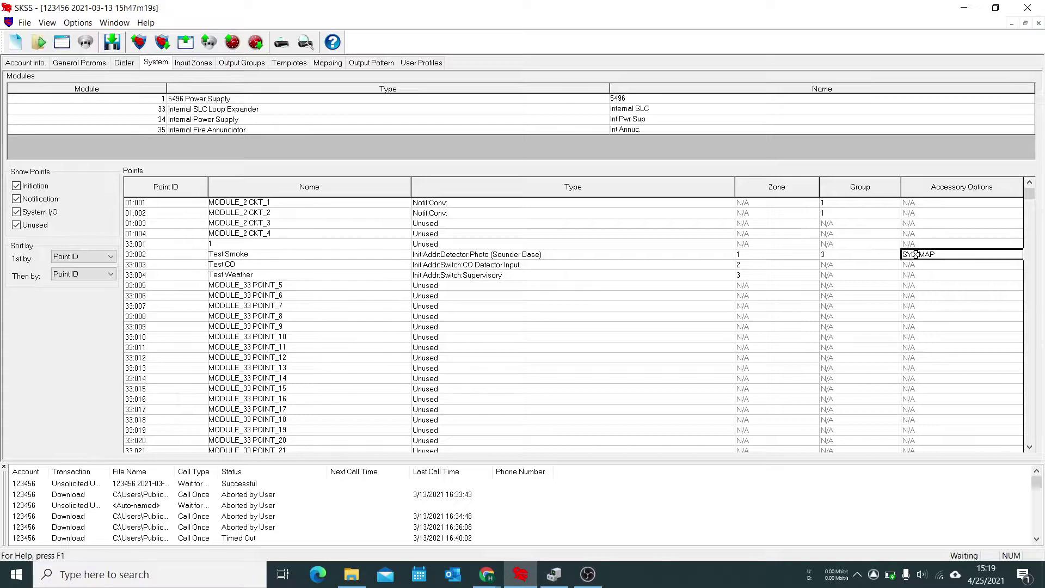
- Configure the Test Smoke point as a Smoke (Photo) detector with a Sounder Base, assigned to output group 3
left_click(268, 256)
left_click(486, 256)
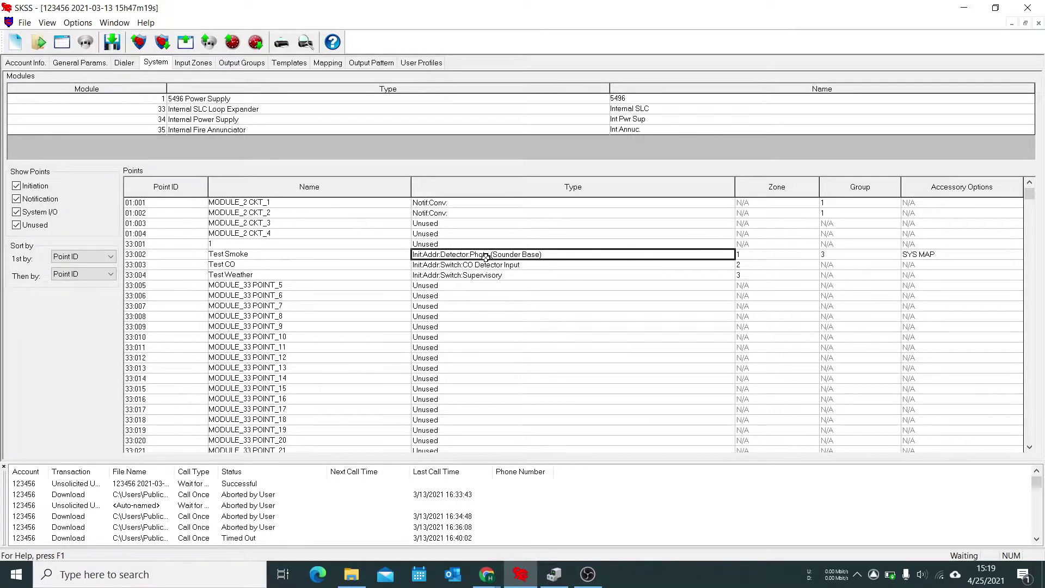
double_click(486, 255)
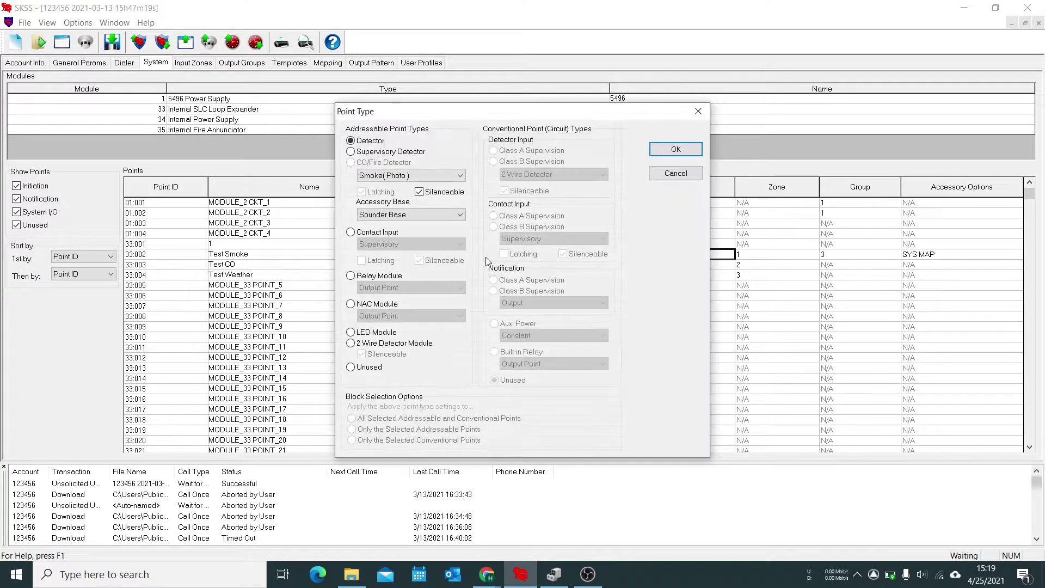
left_click(350, 367)
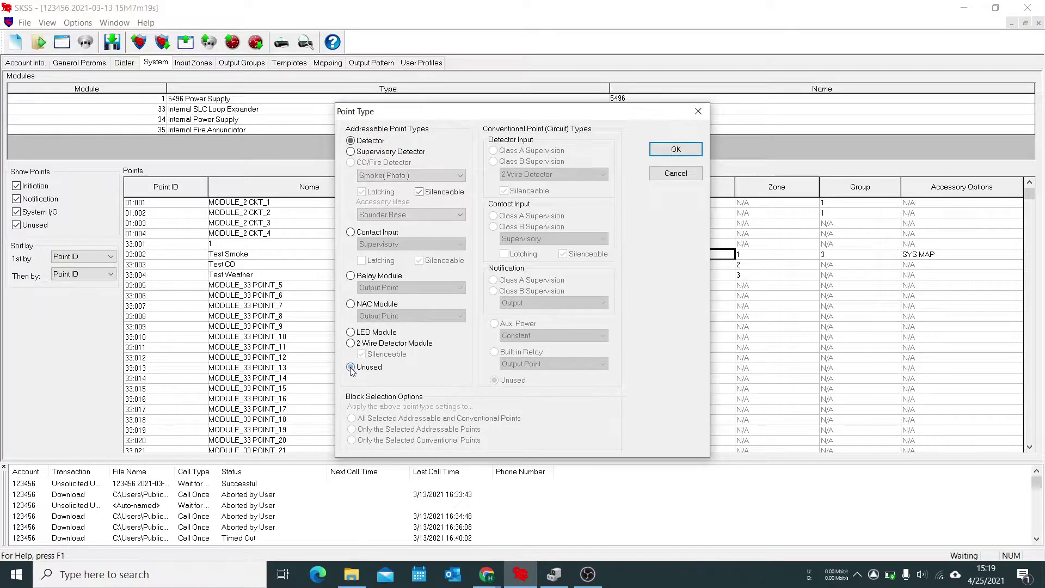
left_click(355, 142)
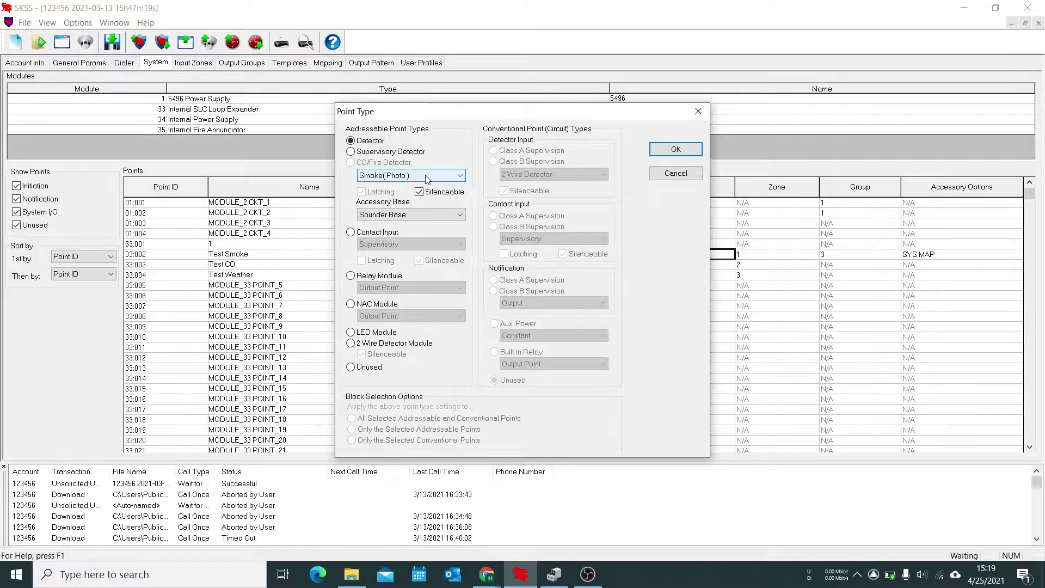
left_click(393, 214)
left_click(393, 226)
left_click(393, 216)
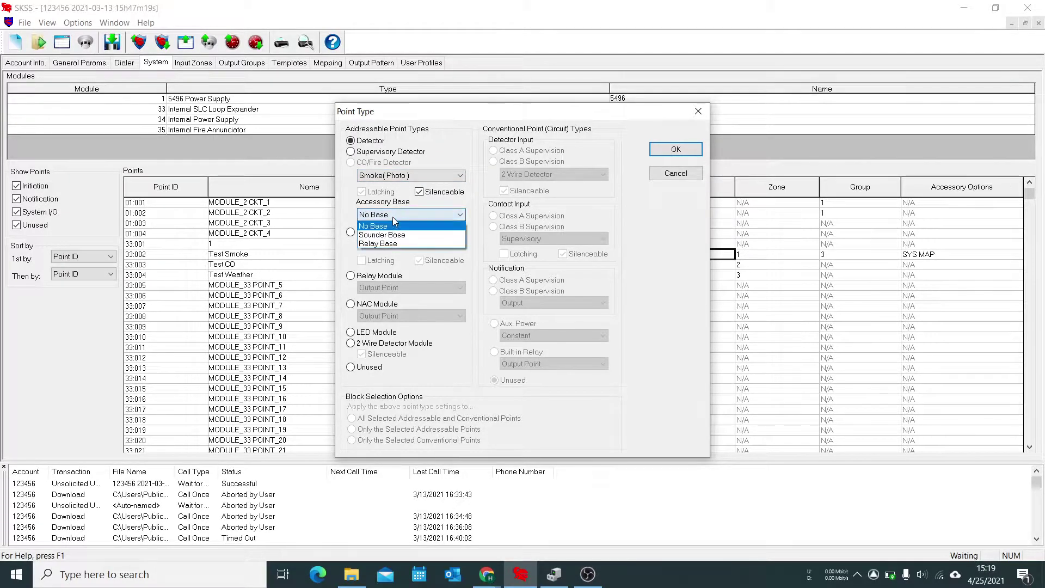
left_click(386, 235)
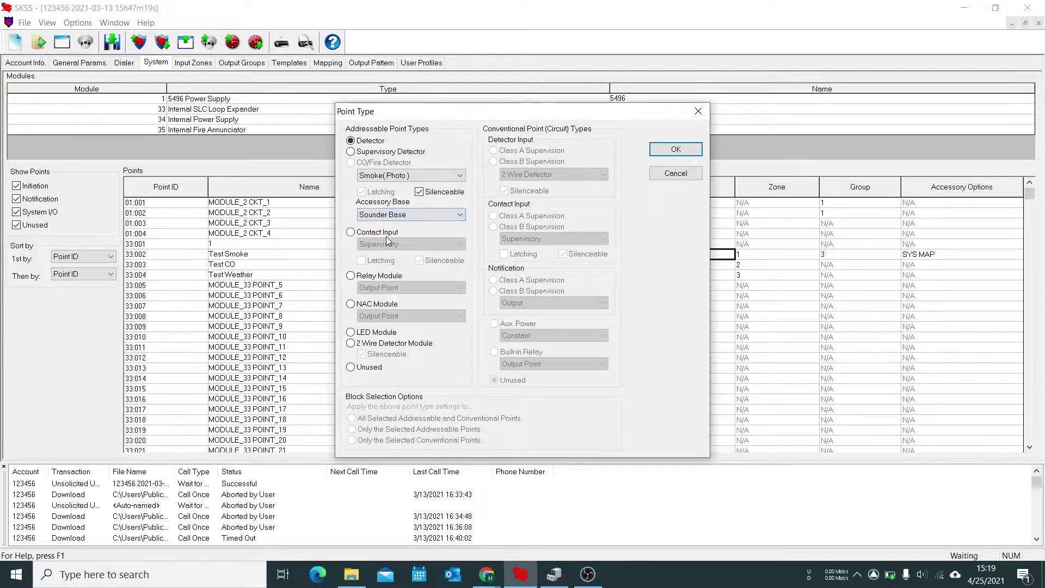
left_click(676, 149)
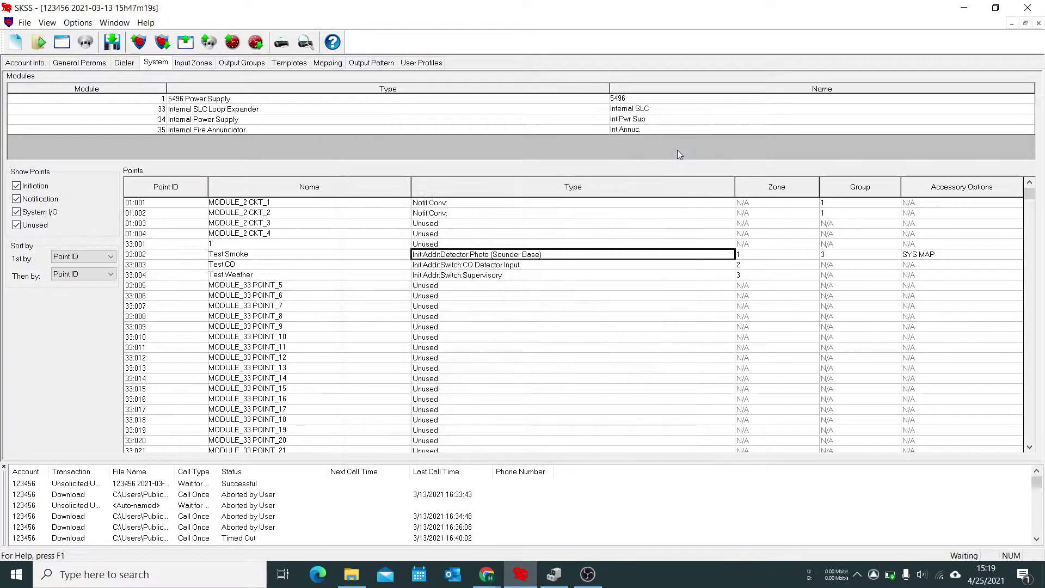
left_click(825, 258)
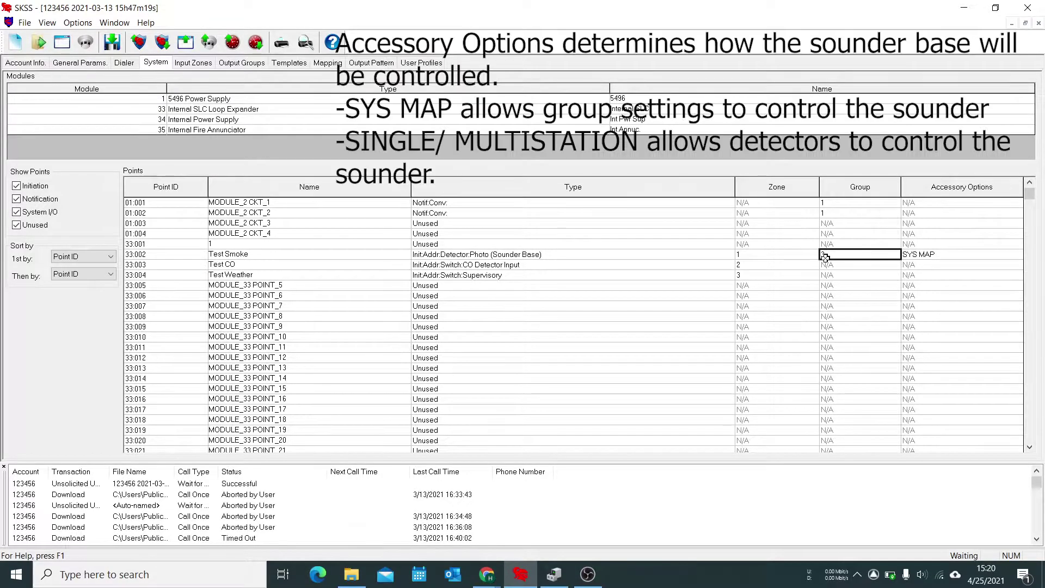
type("3")
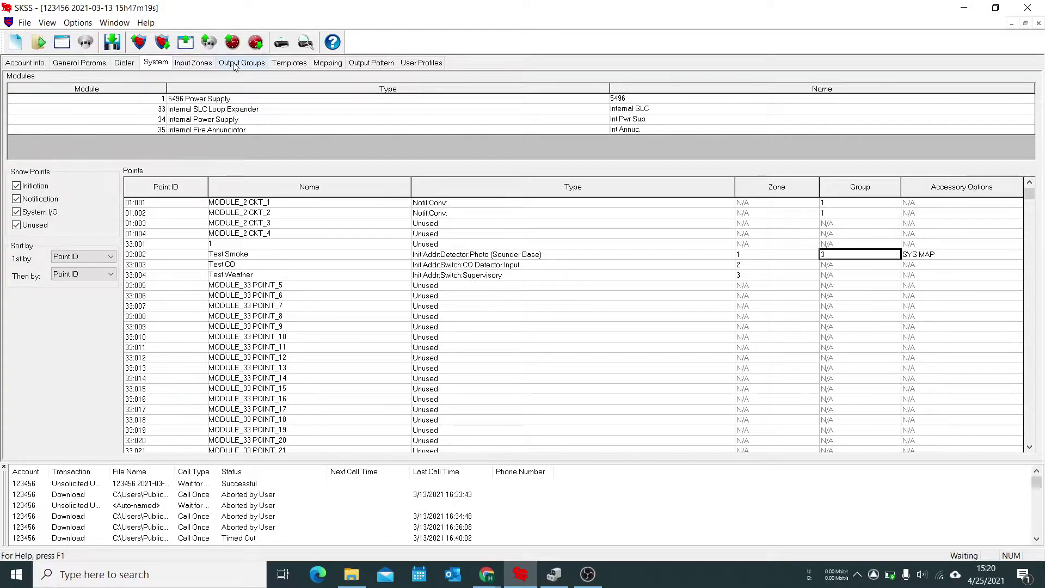
- Add two input zones, starting at zone number 2
key("ctrl+Tab")
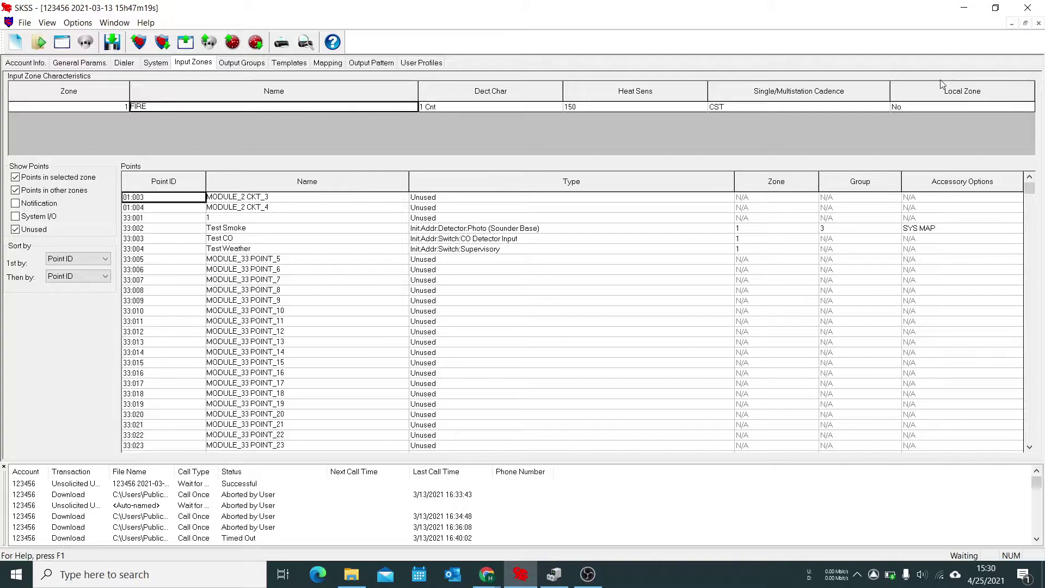
left_click(71, 109)
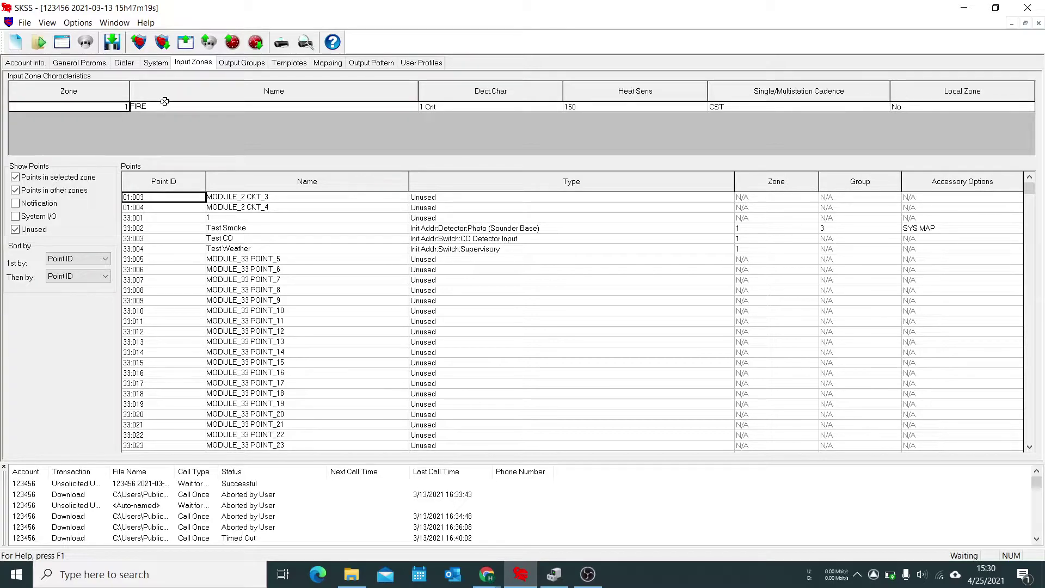
right_click(94, 106)
left_click(109, 111)
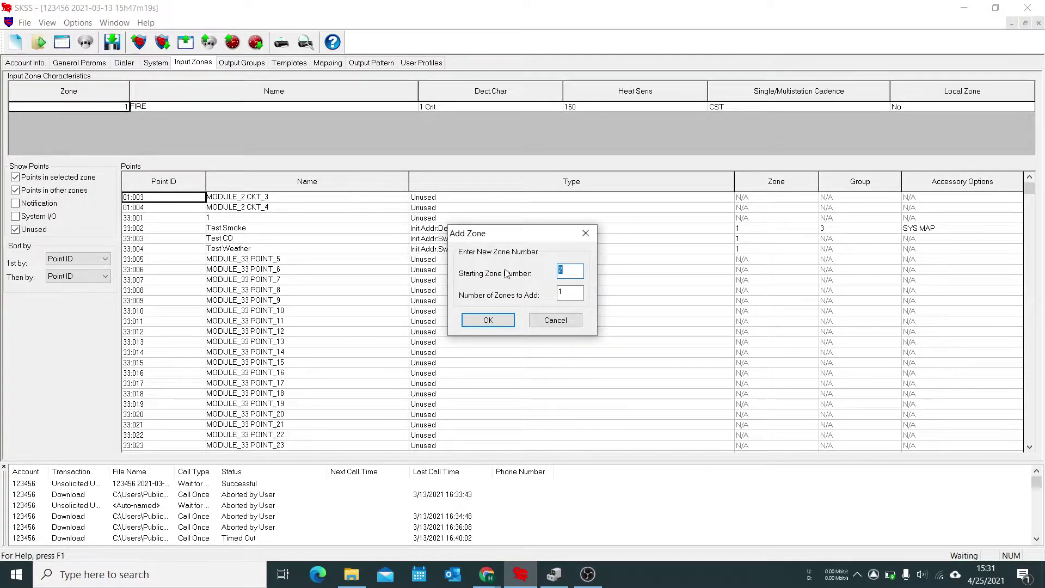
left_click(561, 292)
type("2")
left_click(469, 321)
left_click(558, 318)
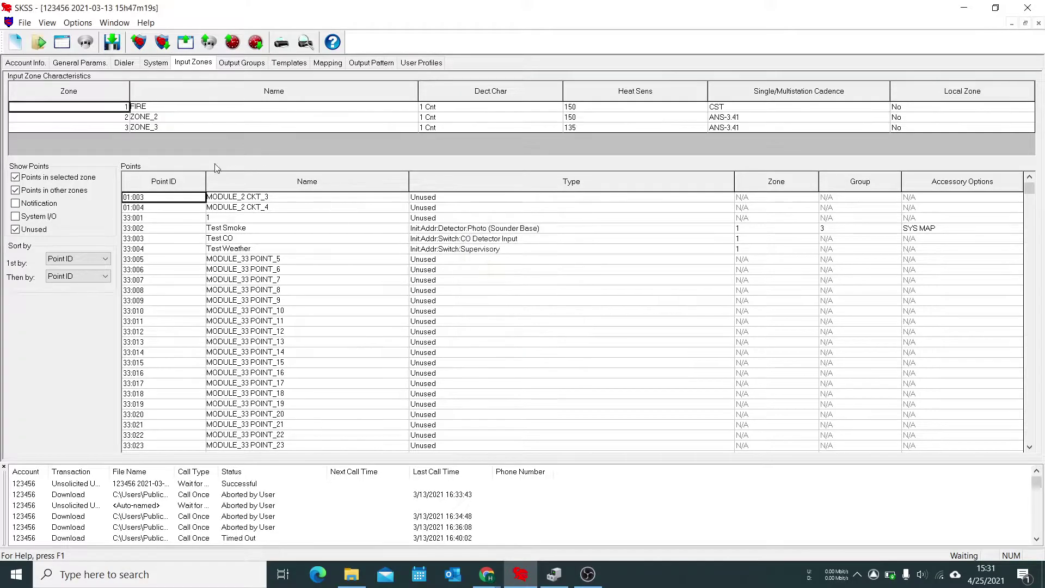
- Rename input zone 2 as CO
left_click(194, 119)
double_click(195, 121)
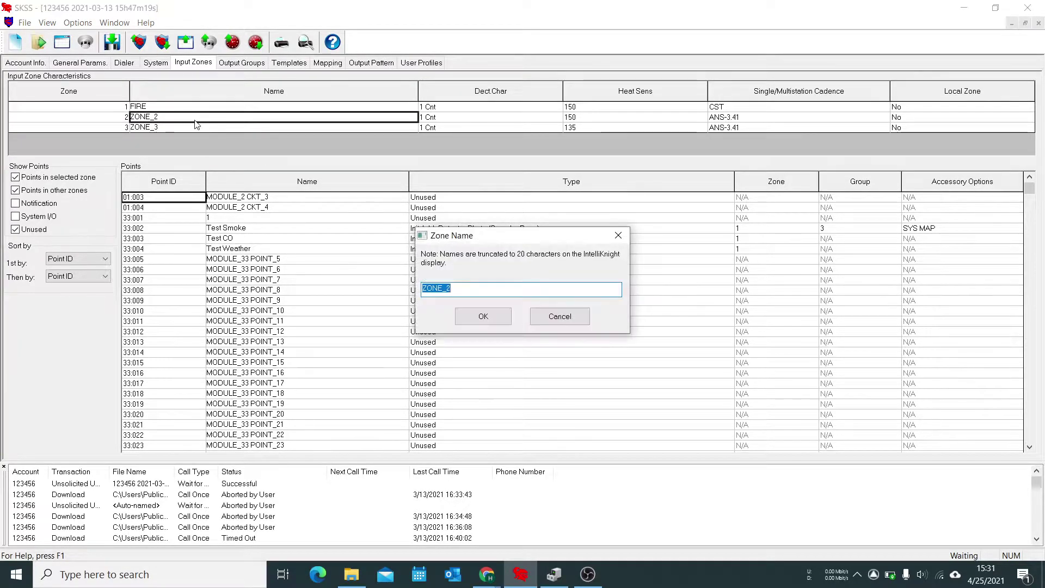
type("CO")
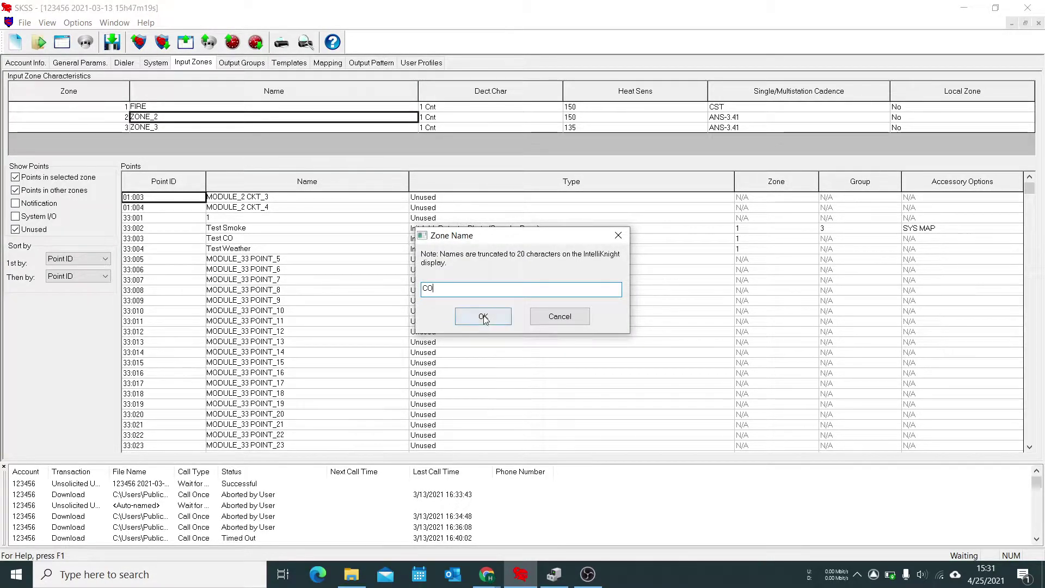
left_click(482, 316)
- Rename input zone 3 as SUPR WX
left_click(197, 128)
double_click(194, 128)
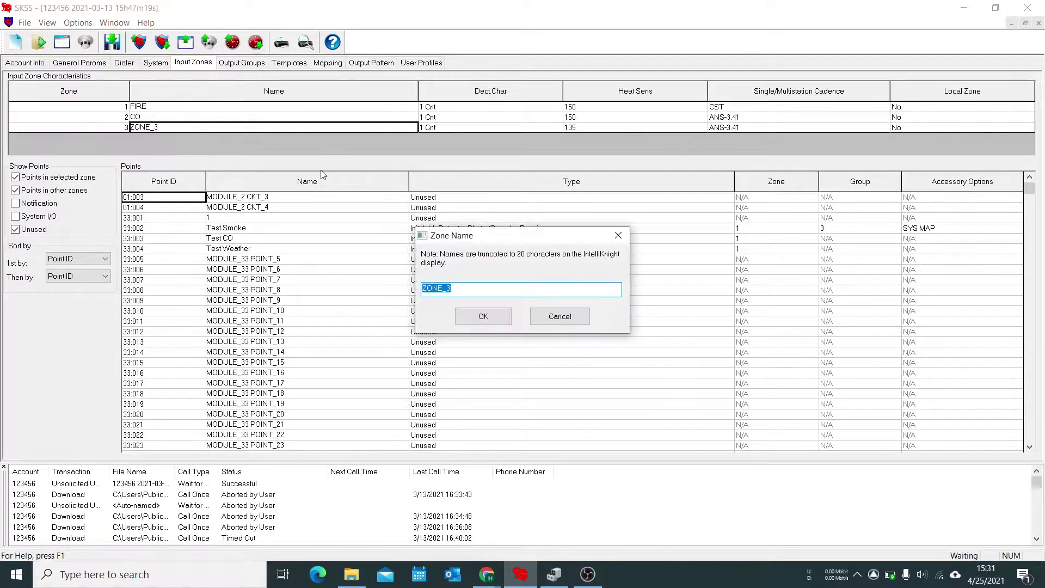
type("SUP")
key("BackSpace")
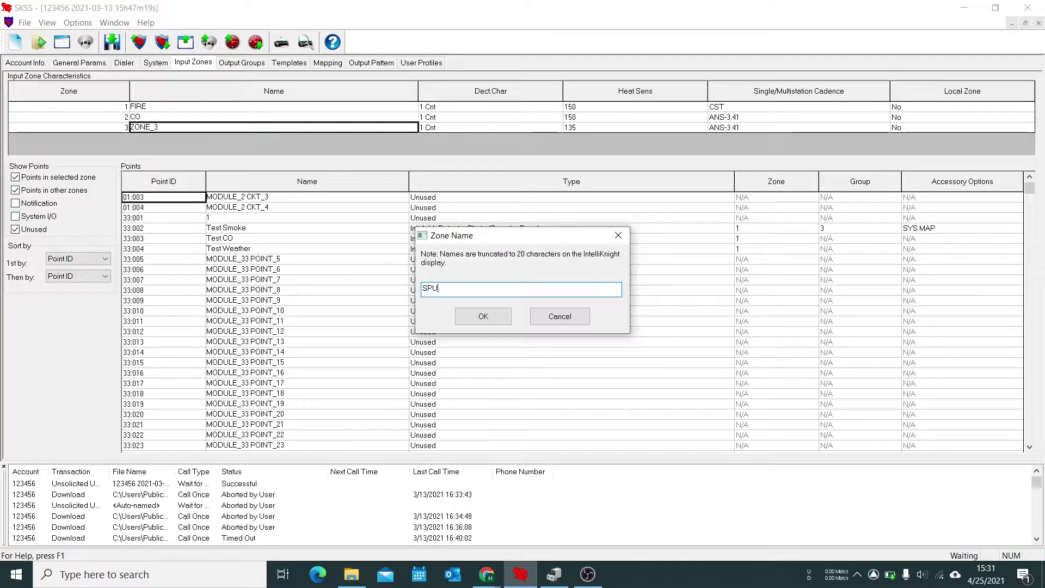
type("PR")
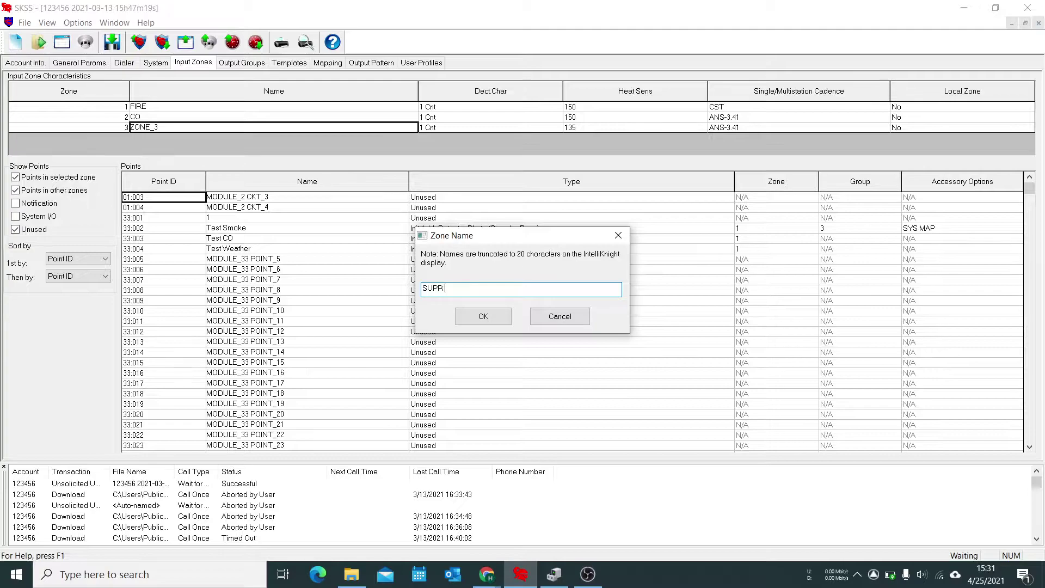
type(" WX")
left_click(481, 316)
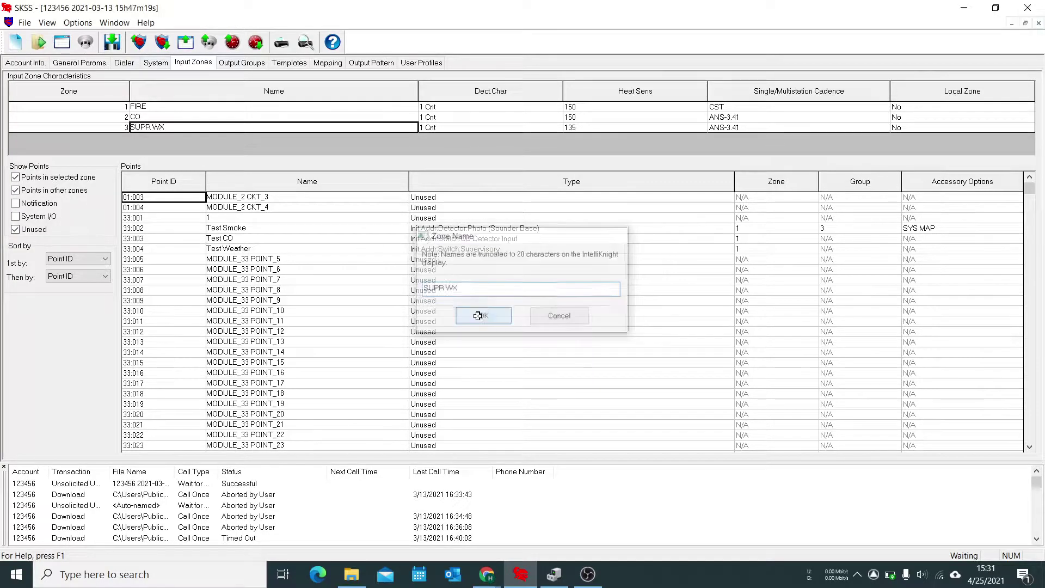
- Assign the Test CO point in the system's point list to zone 2
left_click(156, 64)
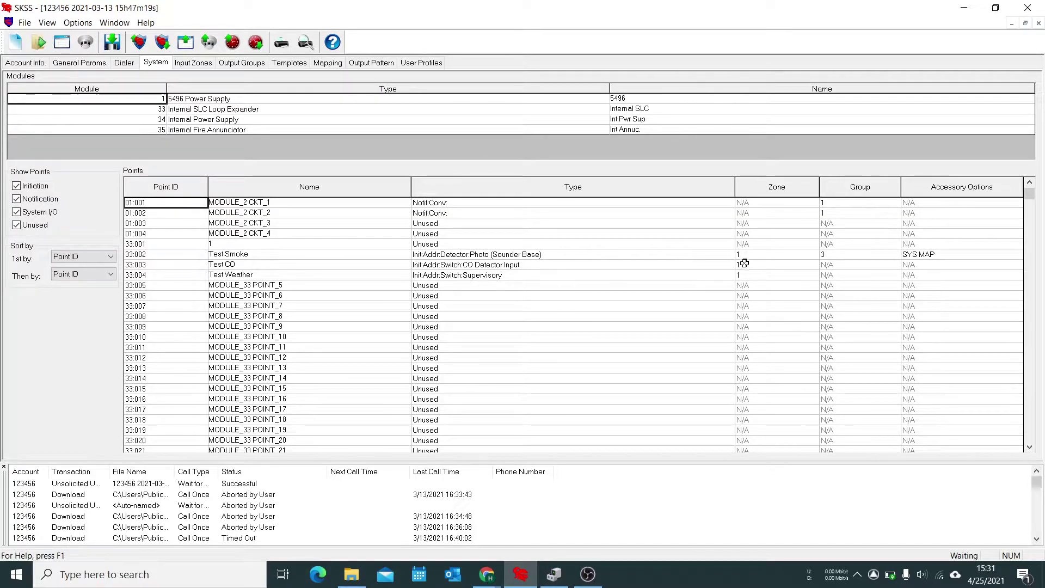
double_click(744, 263)
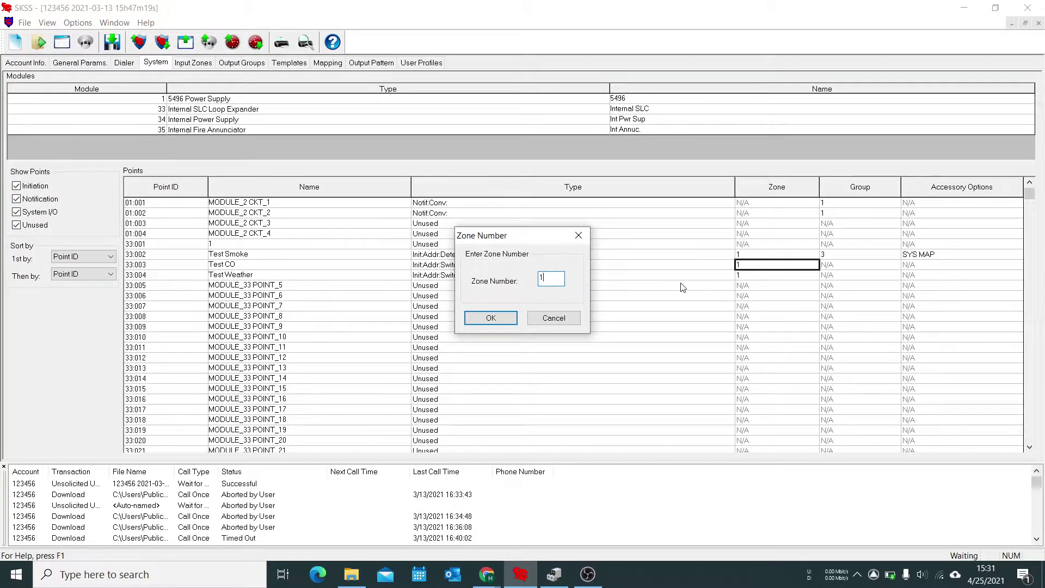
key("BackSpace")
type("2")
left_click(487, 318)
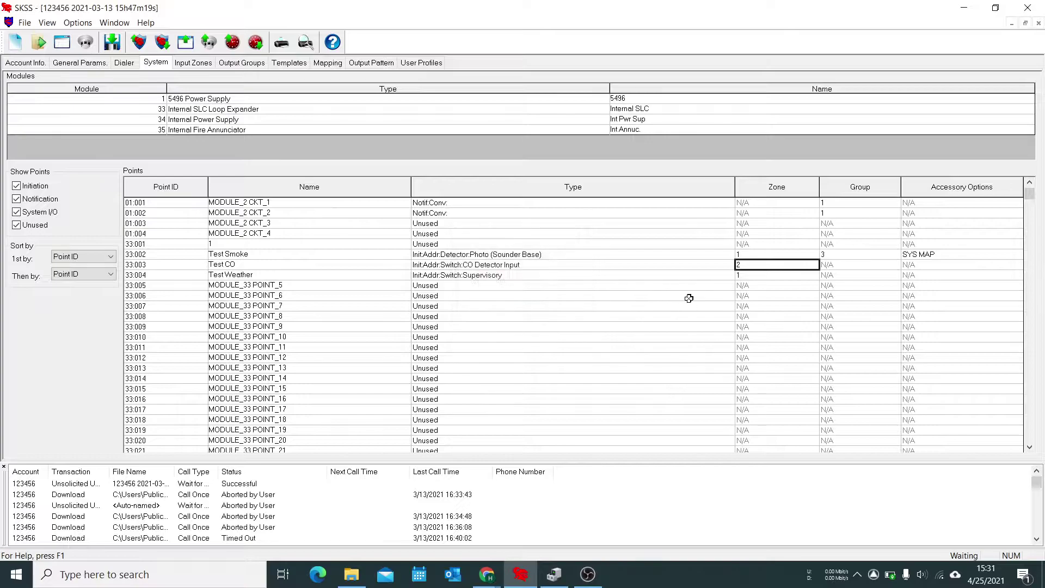
- Assign the Test Weather point to zone 3
double_click(742, 276)
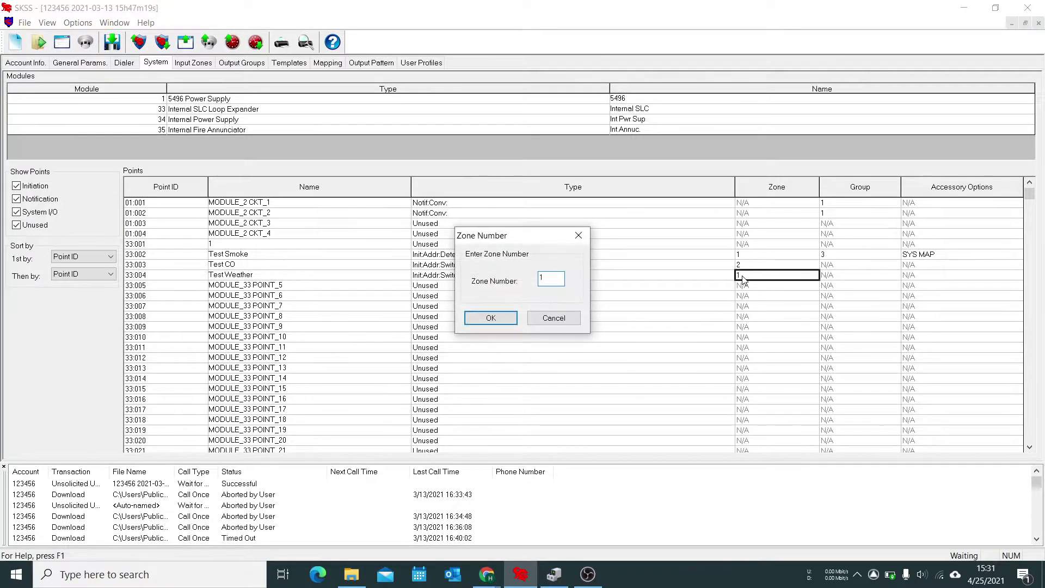
key("BackSpace")
type("3")
left_click(490, 319)
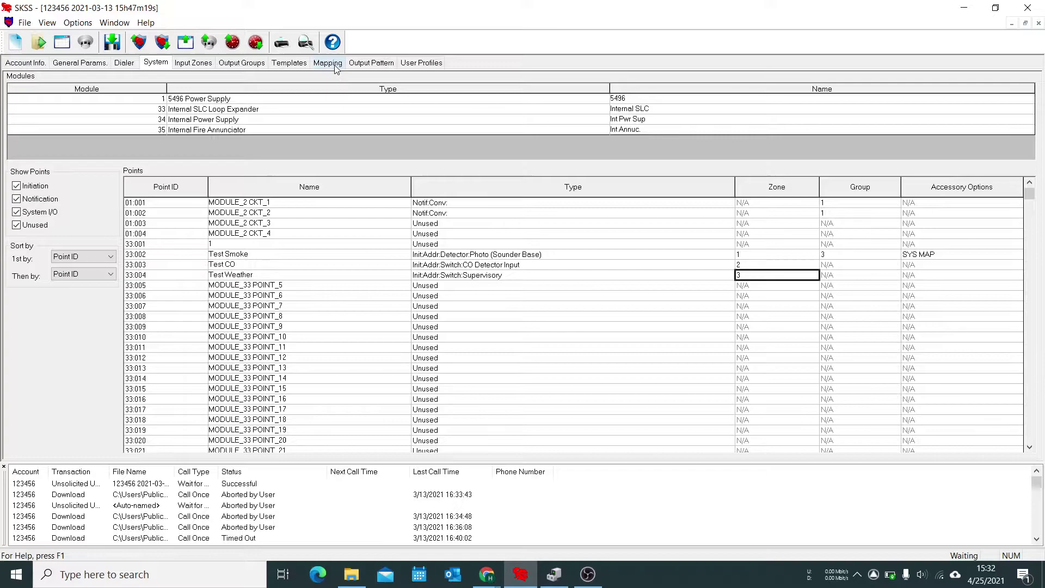
- Rename output group 1 as NAC
left_click(243, 63)
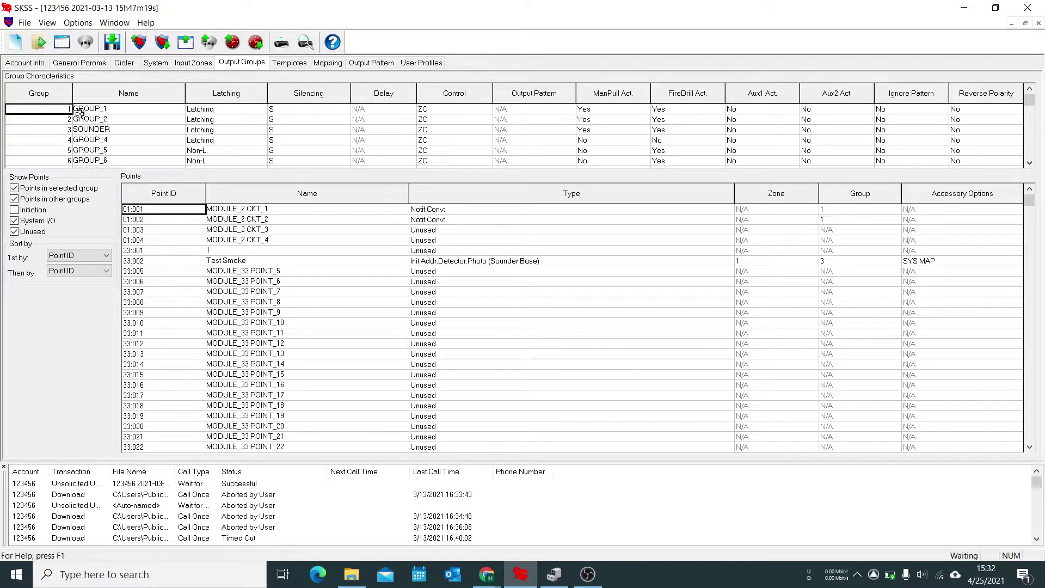
left_click(60, 132)
key("Right")
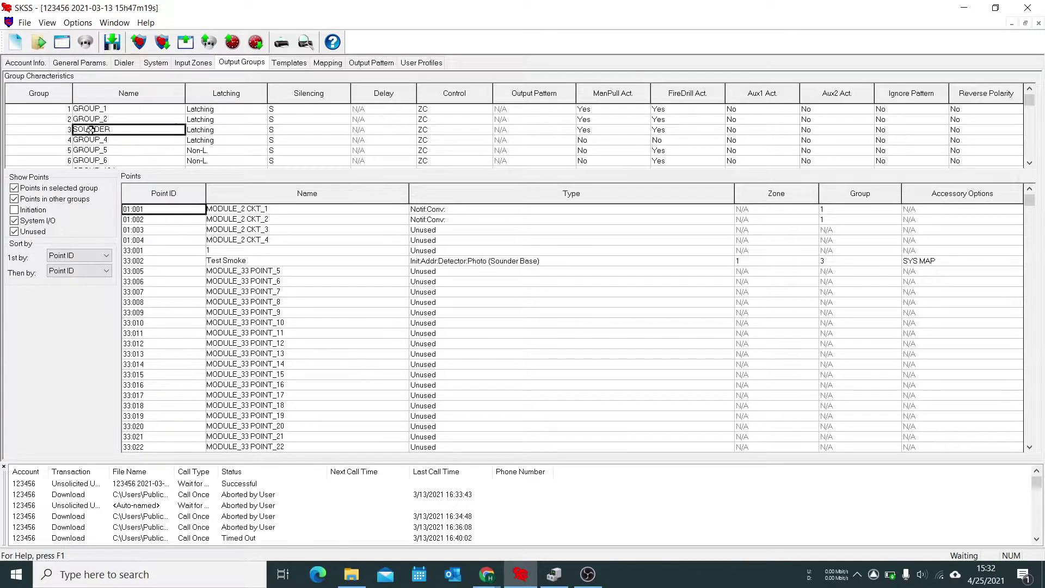
left_click(62, 130)
left_click(116, 109)
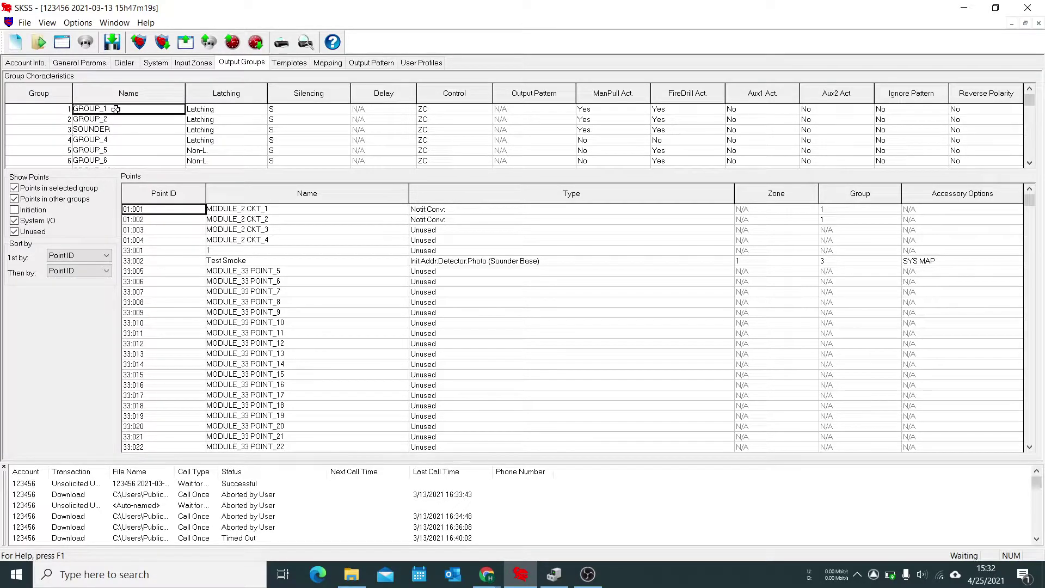
double_click(116, 109)
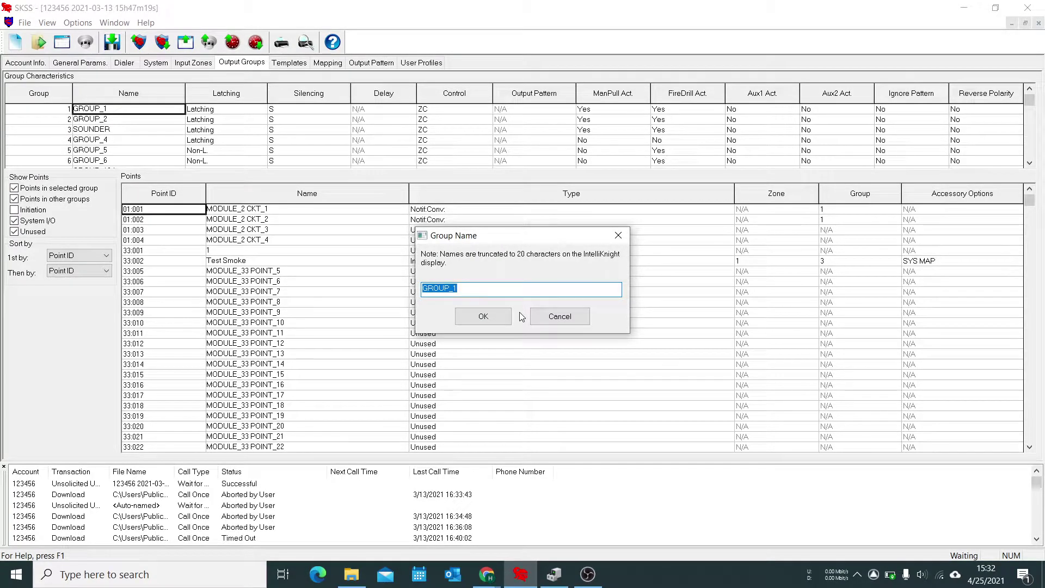
type("NAC")
left_click(493, 315)
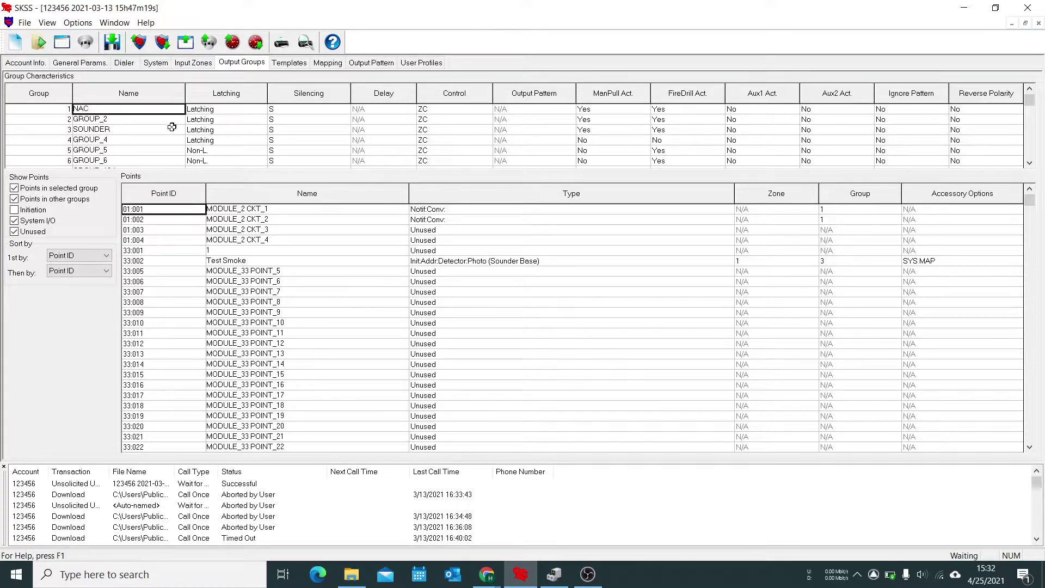
- In the software mapping, map zone 1's Det.Alrm condition to the NAC output group with the Faraday Sync pattern
left_click(336, 63)
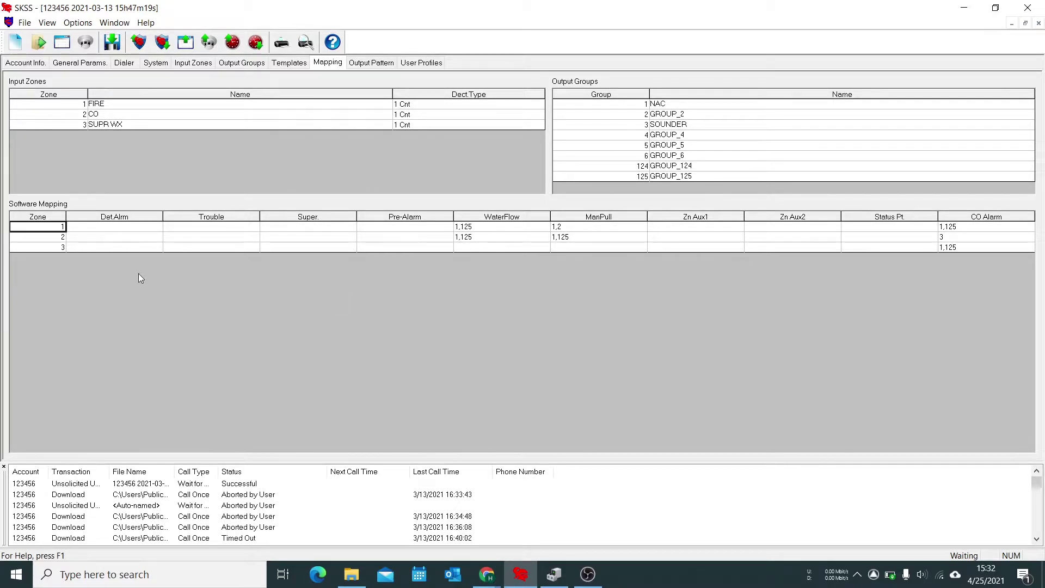
left_click(94, 230)
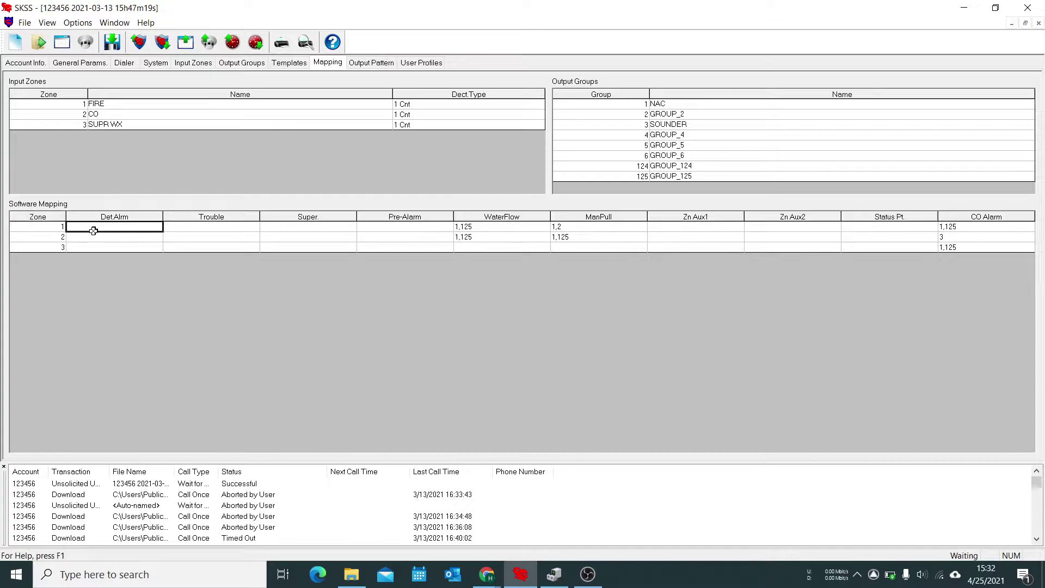
double_click(94, 231)
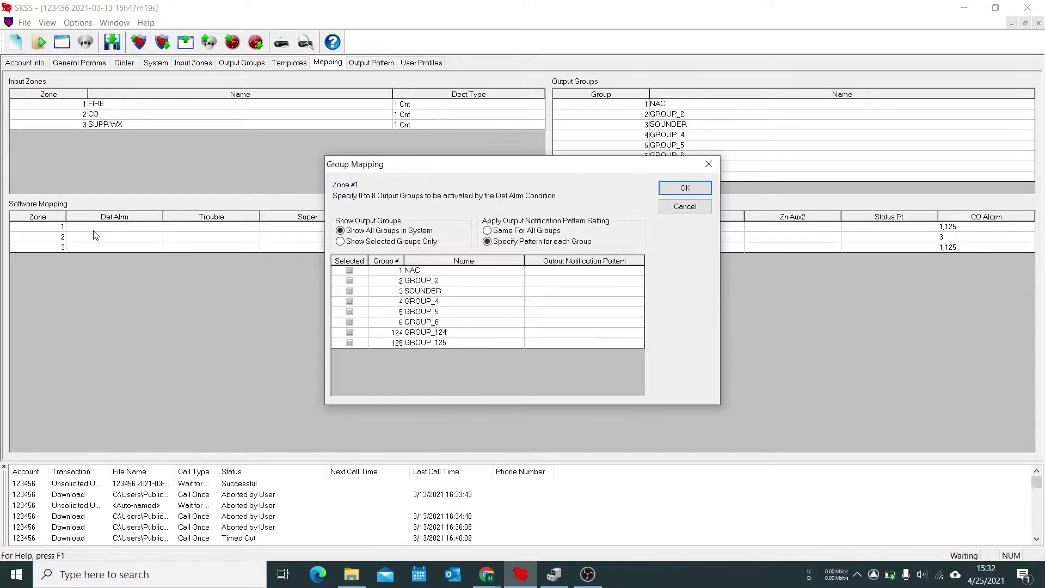
left_click(349, 272)
left_click(563, 273)
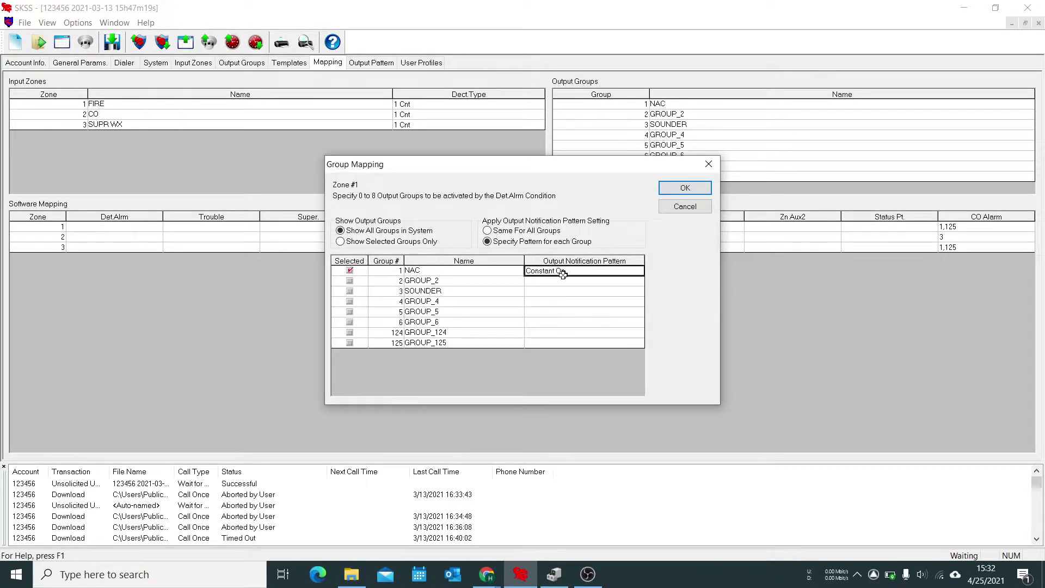
left_click(562, 273)
left_click(590, 486)
- Add the SOUNDER output group to zone 1's detector alarm mapping with the ANSI 3.41 Temporal pattern
left_click(348, 292)
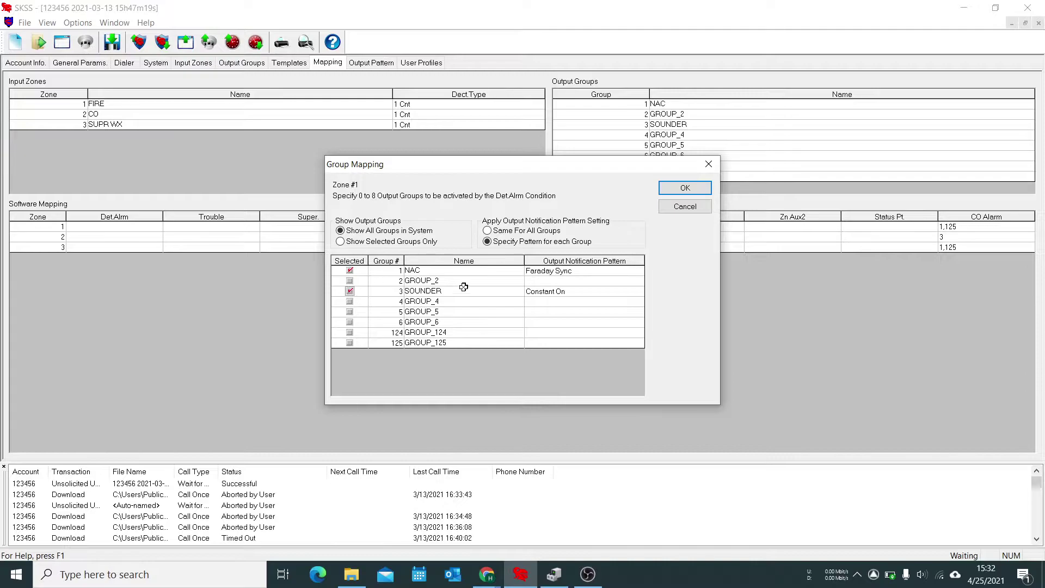
left_click(558, 292)
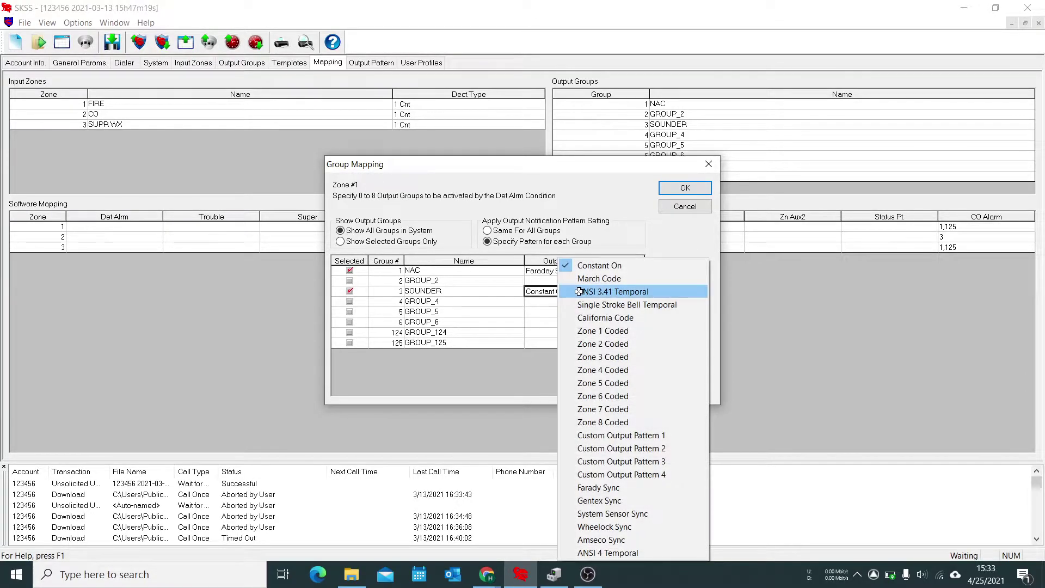
left_click(579, 291)
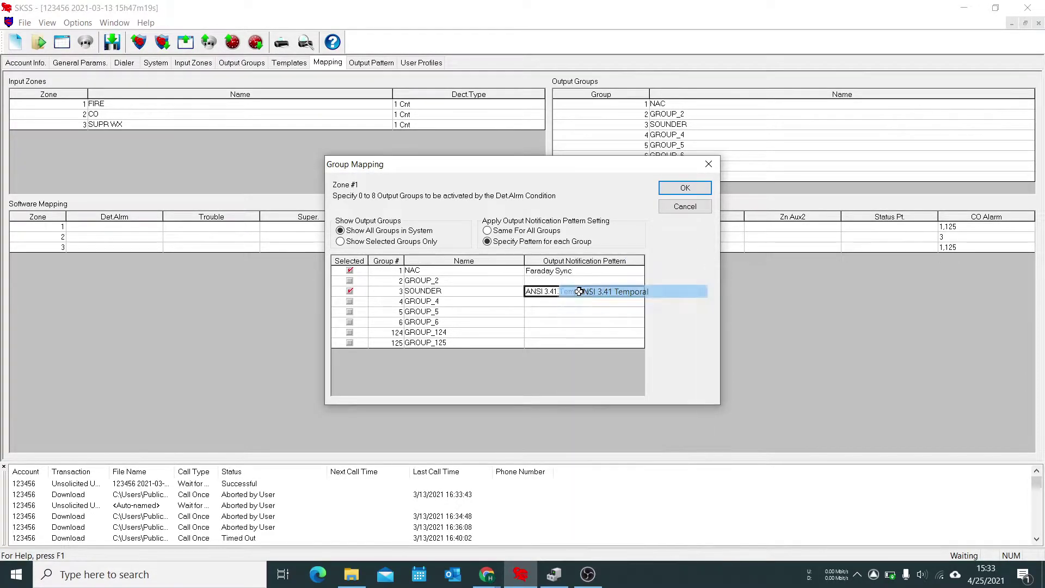
left_click(678, 189)
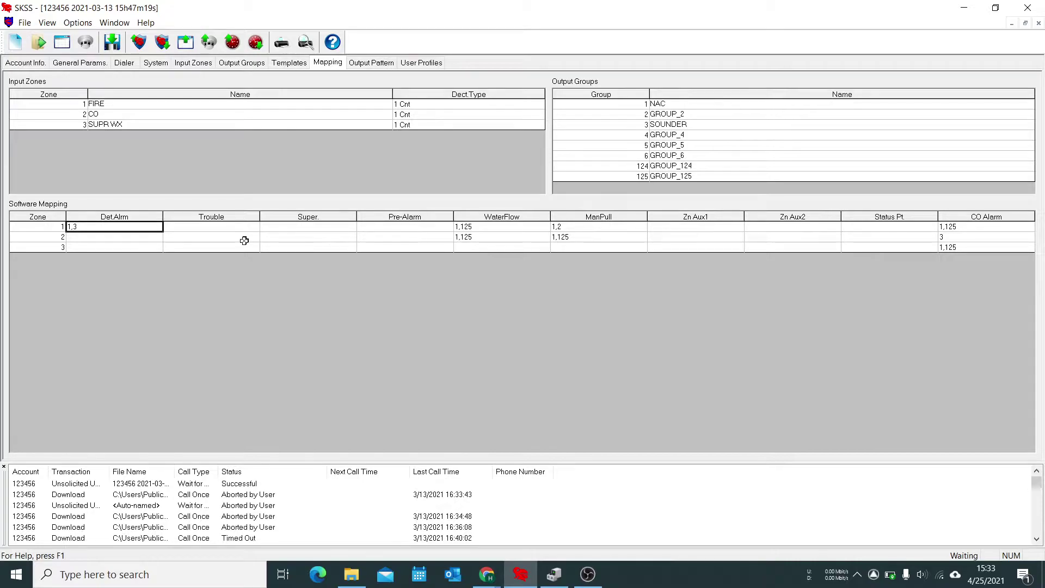
- Map zone 2's CO Alarm condition to the SOUNDER output group with Custom Output Pattern 2
left_click(92, 237)
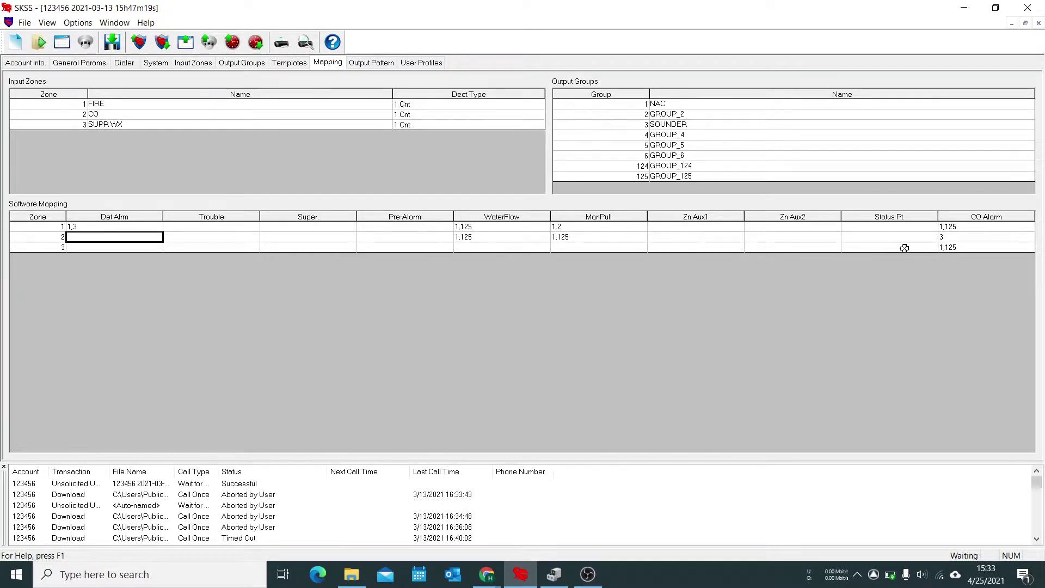
left_click(960, 240)
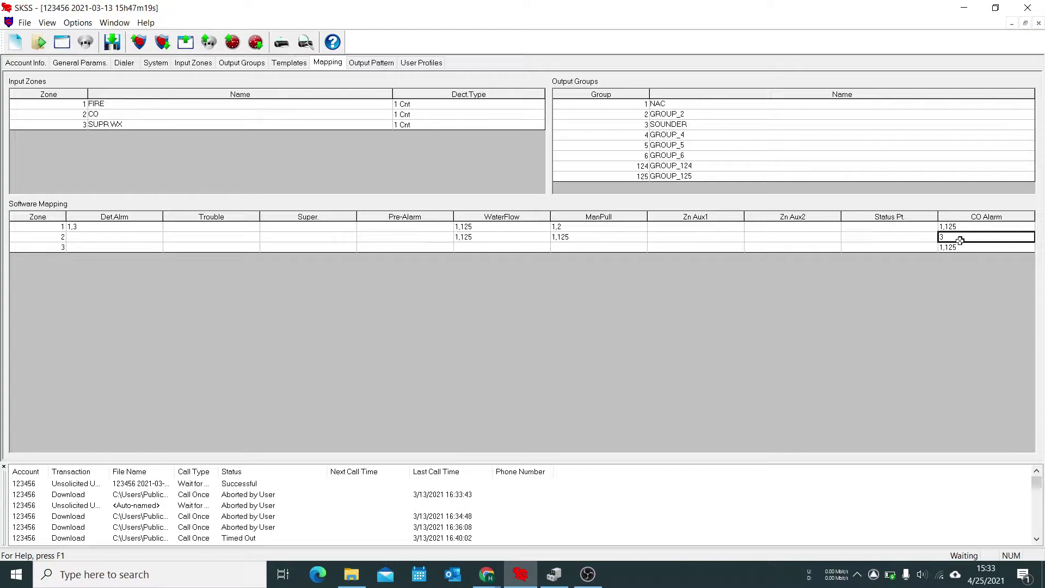
double_click(960, 240)
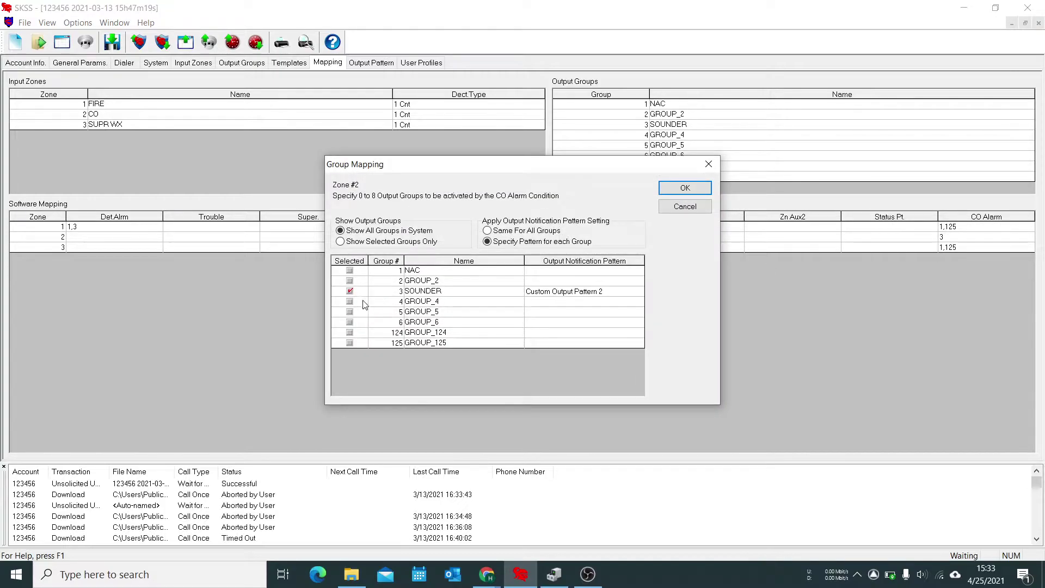
left_click(353, 292)
left_click(351, 293)
left_click(554, 293)
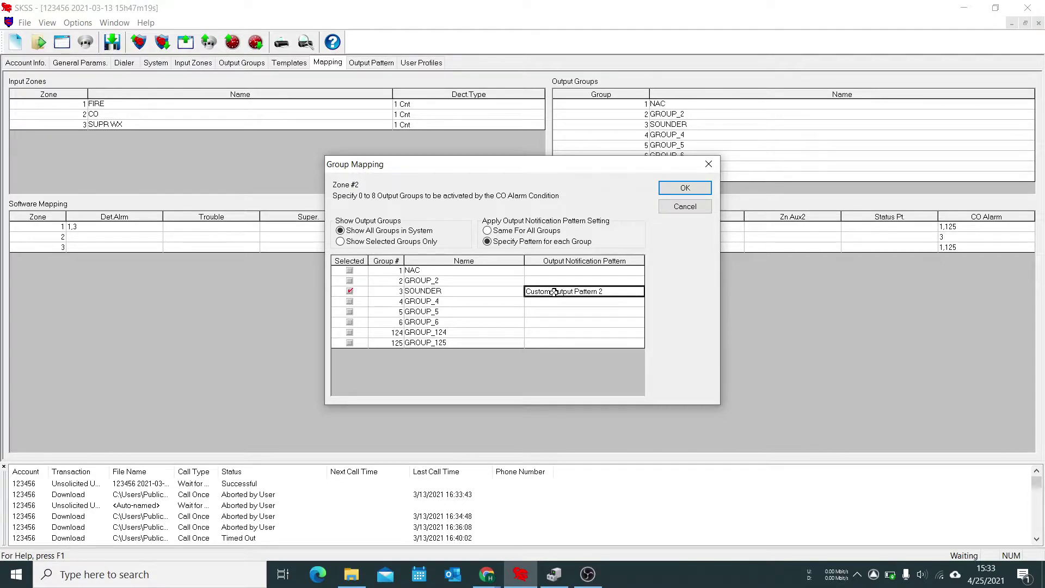
left_click(554, 293)
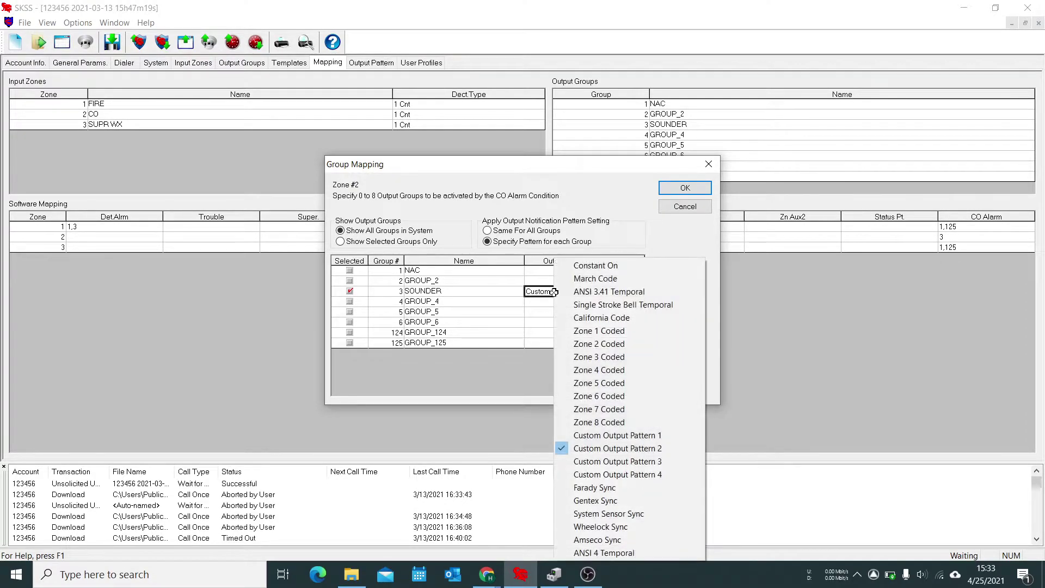
left_click(588, 449)
left_click(695, 189)
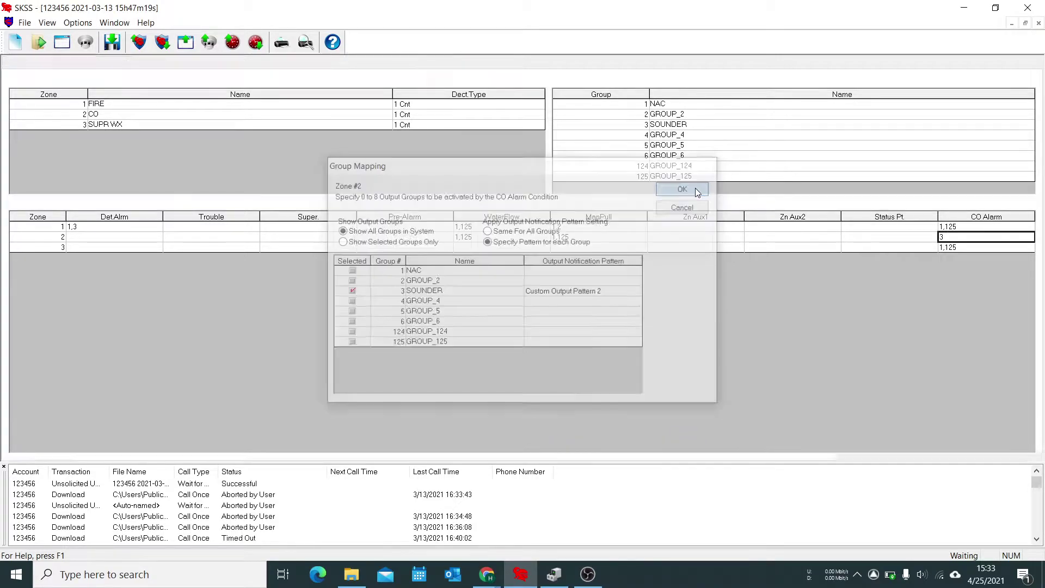
- Check the custom output patterns and map zone 3's Super. condition to the SOUNDER group with Custom Output Pattern 4
left_click(376, 63)
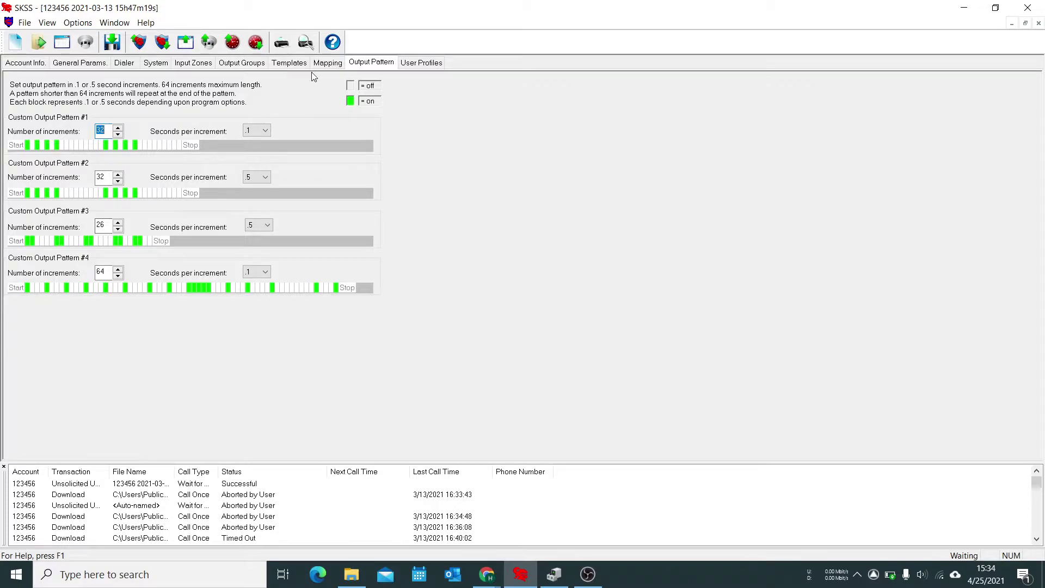
left_click(326, 63)
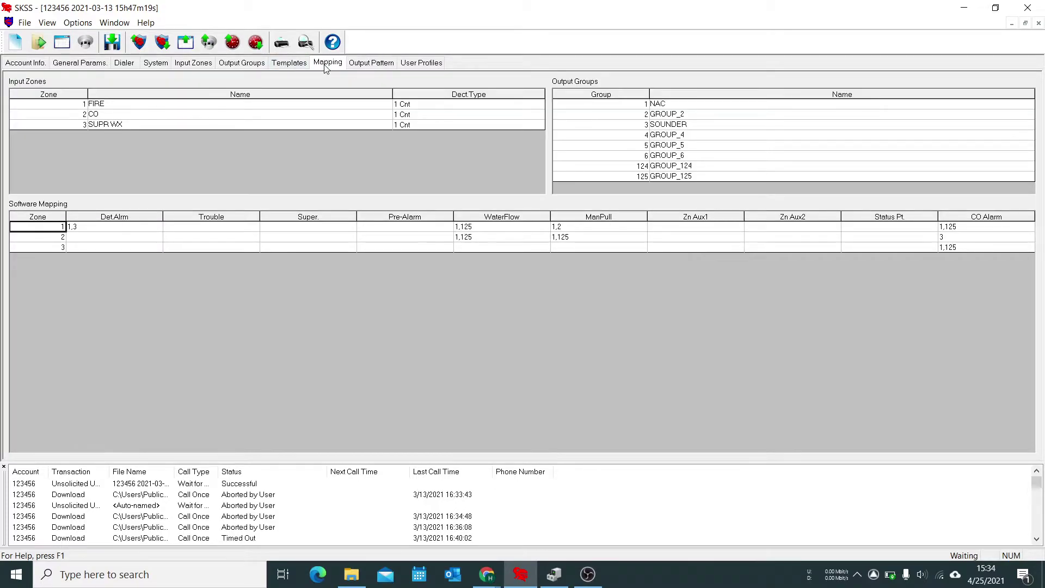
left_click(98, 248)
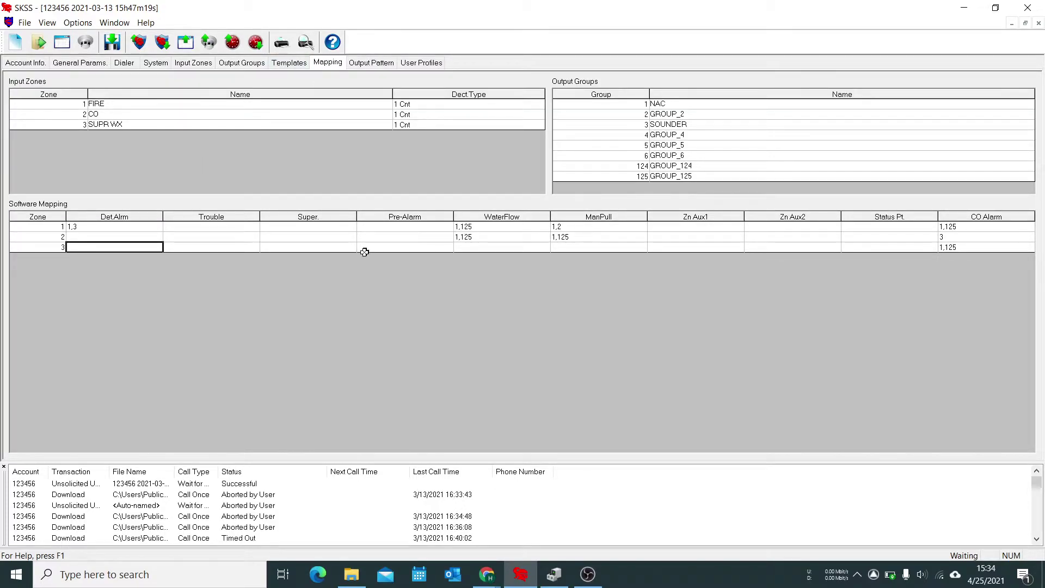
left_click(332, 248)
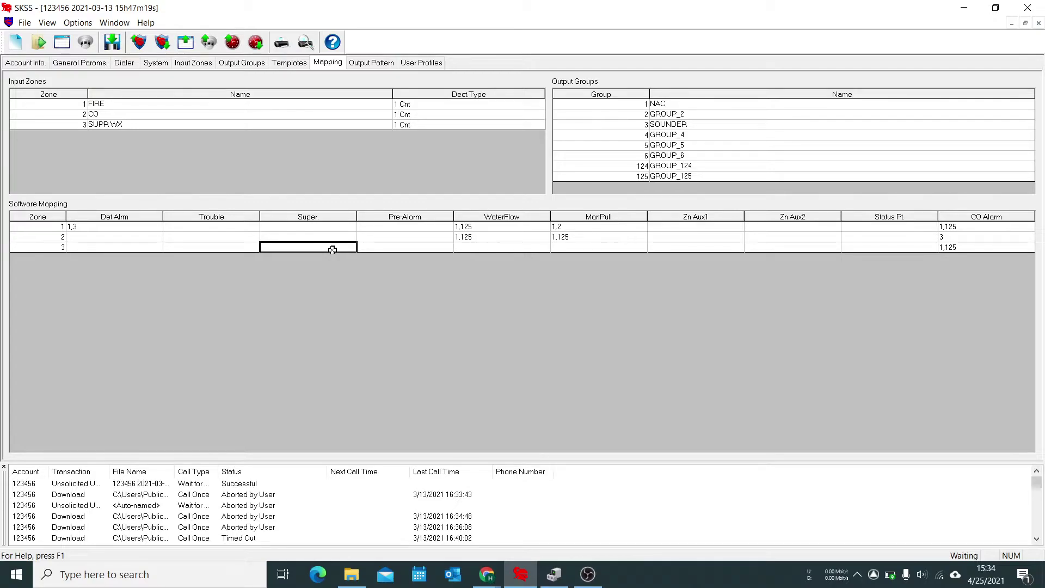
double_click(332, 249)
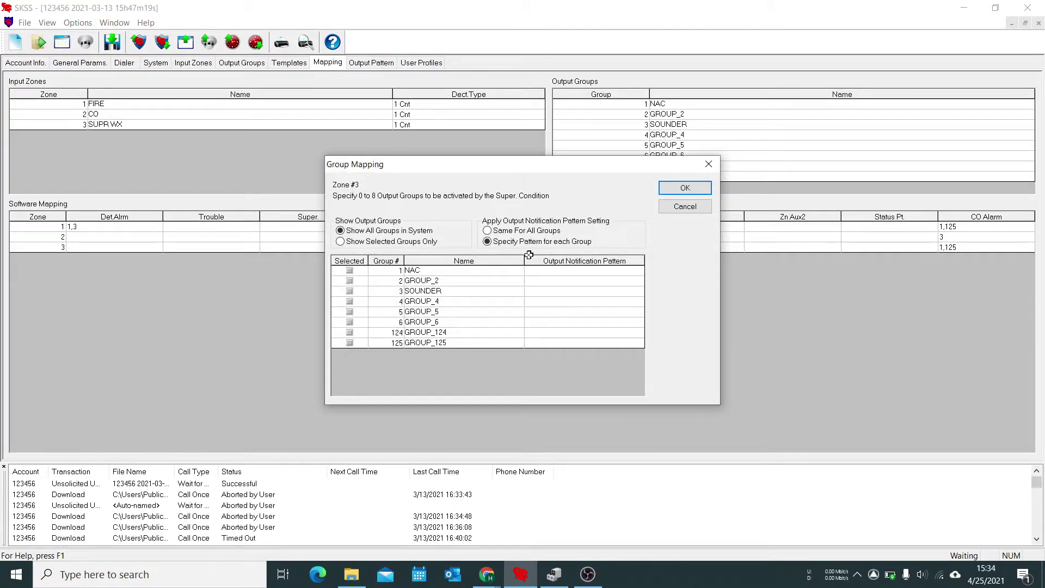
left_click(350, 291)
left_click(543, 293)
left_click(543, 294)
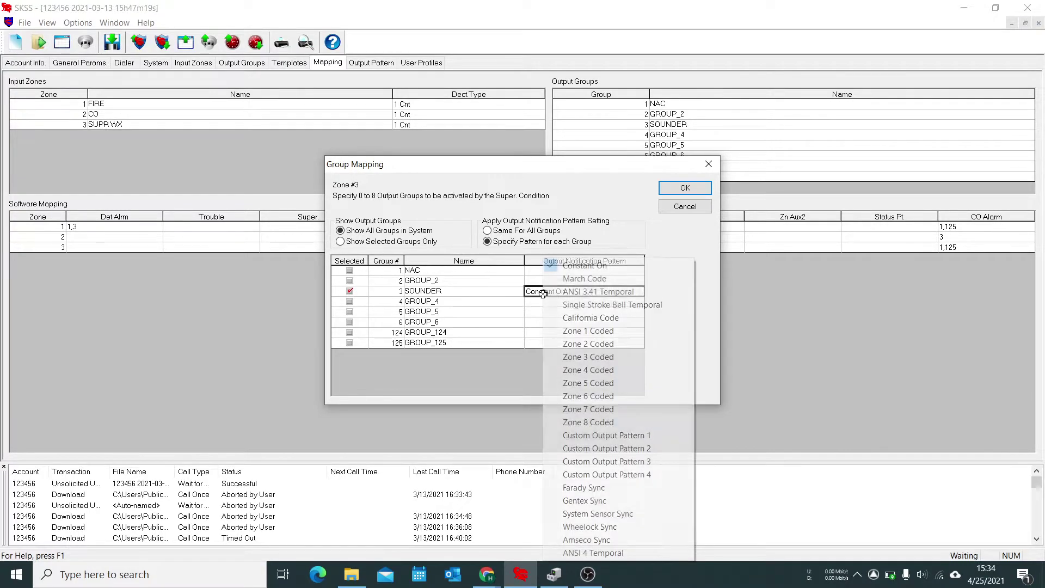
left_click(606, 475)
left_click(693, 190)
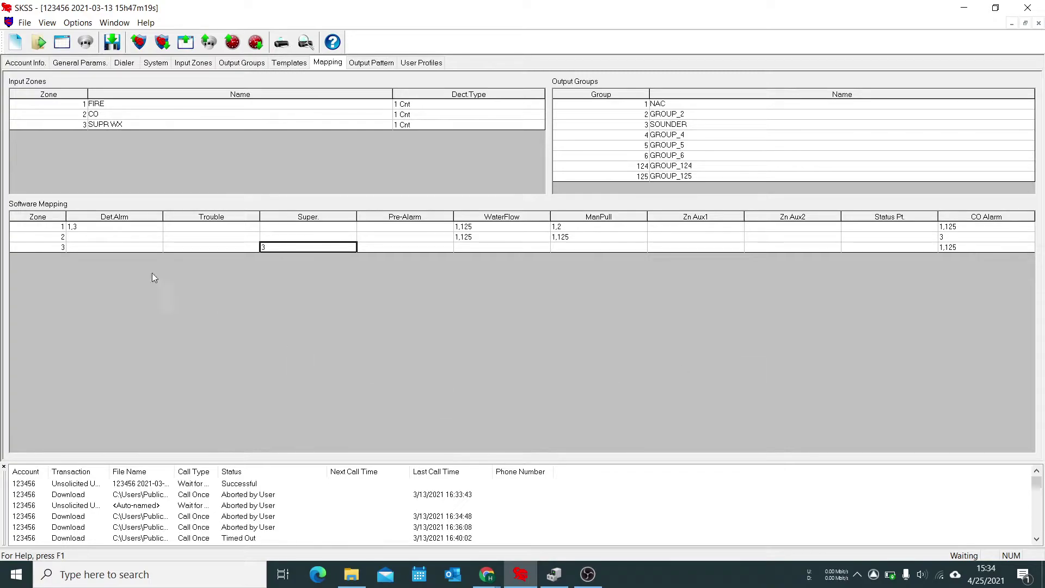
- Review the system modules, input zones, output groups and mapping of the panel configuration
left_click(156, 63)
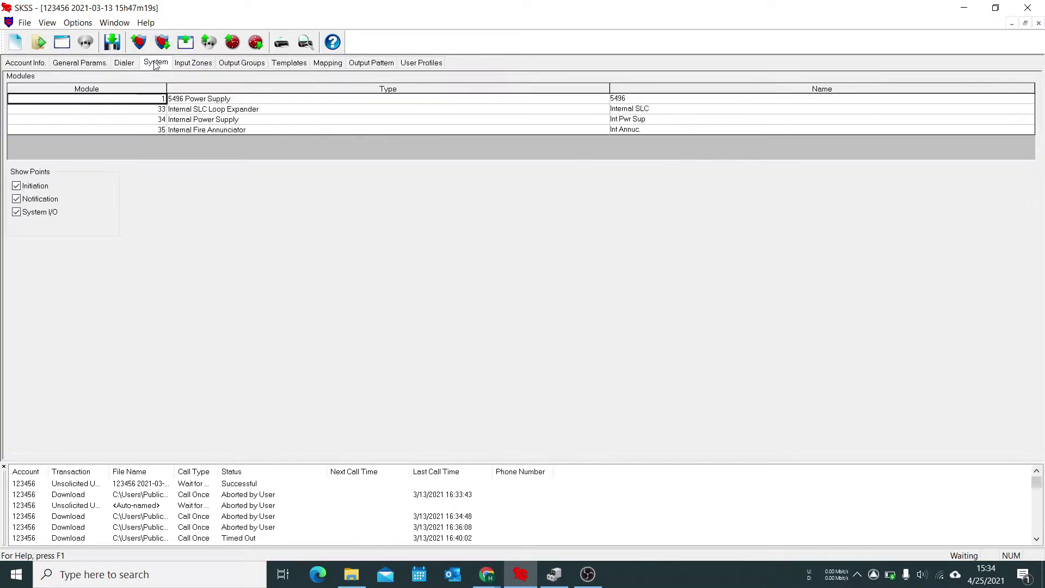
left_click(193, 62)
left_click(242, 63)
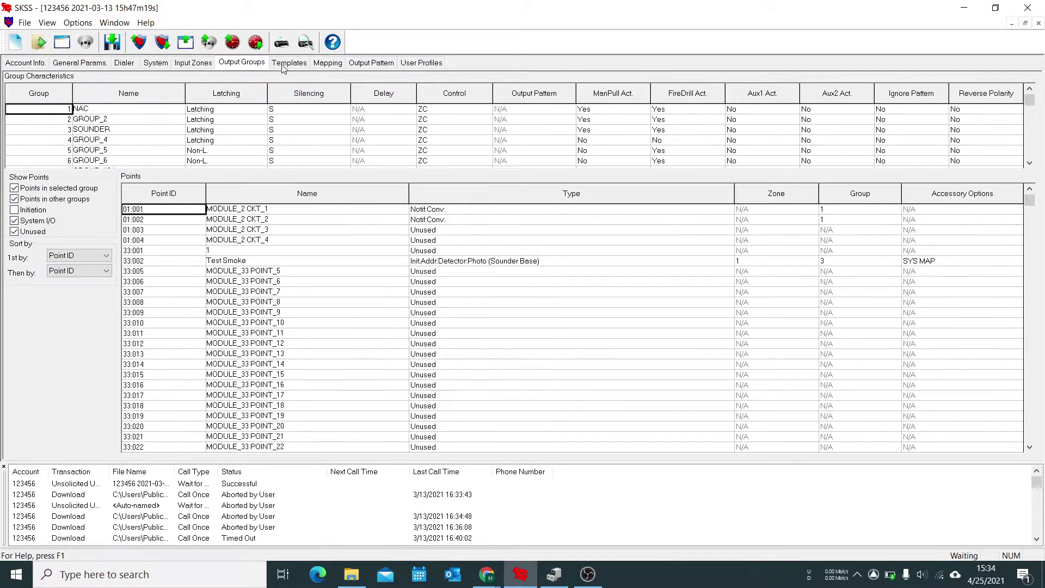
left_click(338, 64)
left_click(187, 65)
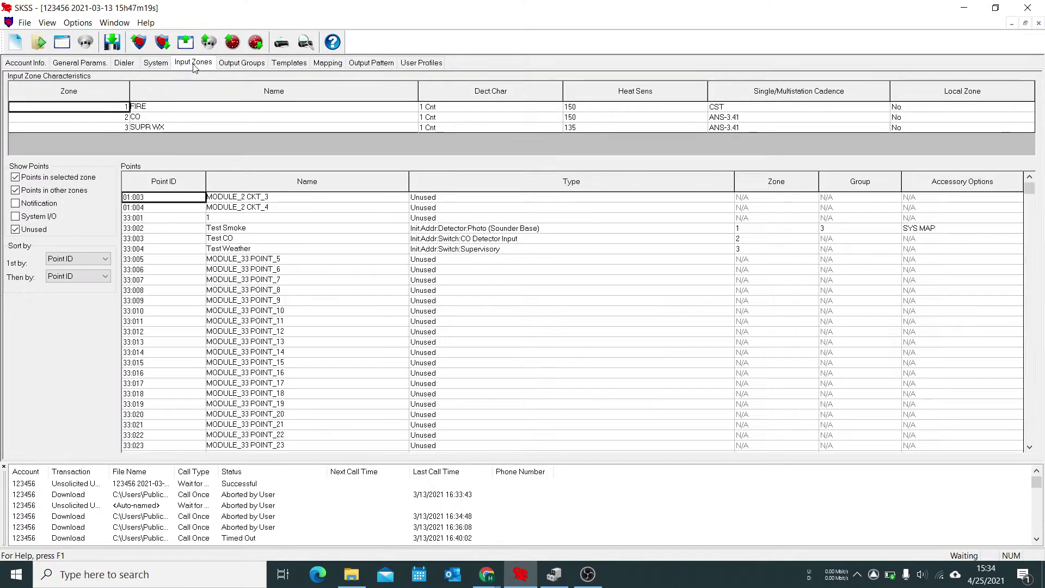